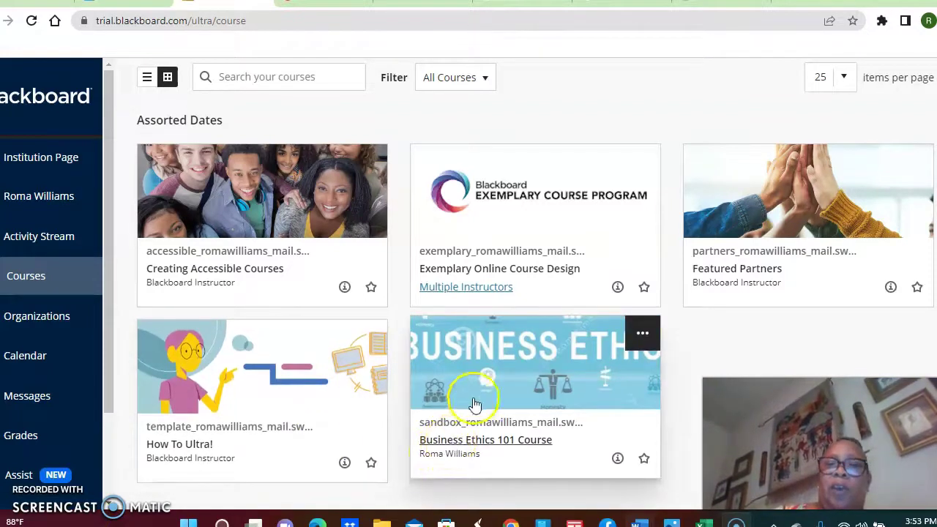
- Open the Business Ethics 101 Course and look through its course content list and course details
click(444, 442)
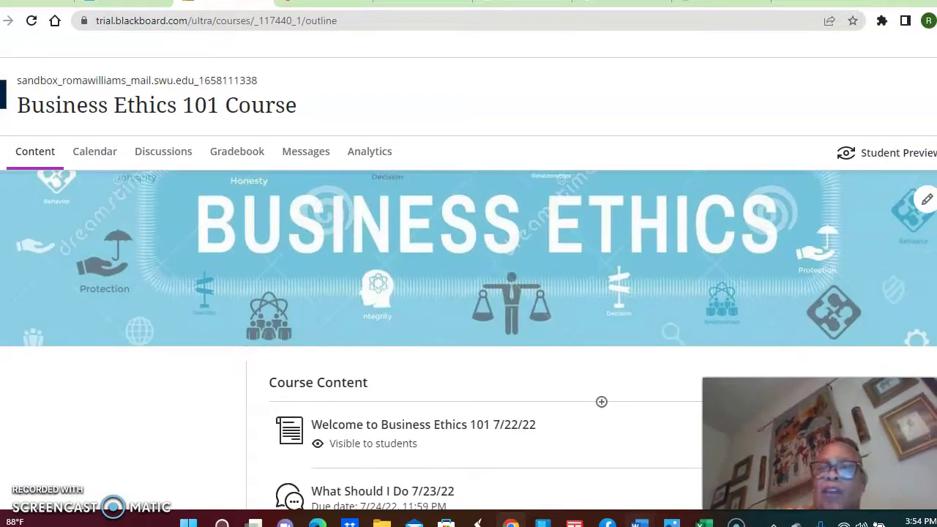
scroll(468, 293, down, 3)
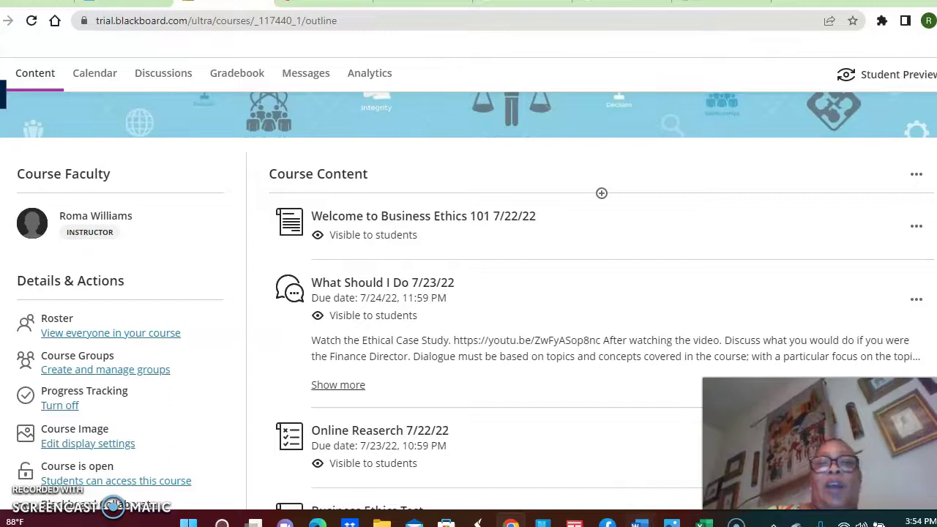
scroll(468, 292, down, 1)
drag(468, 254, 472, 333)
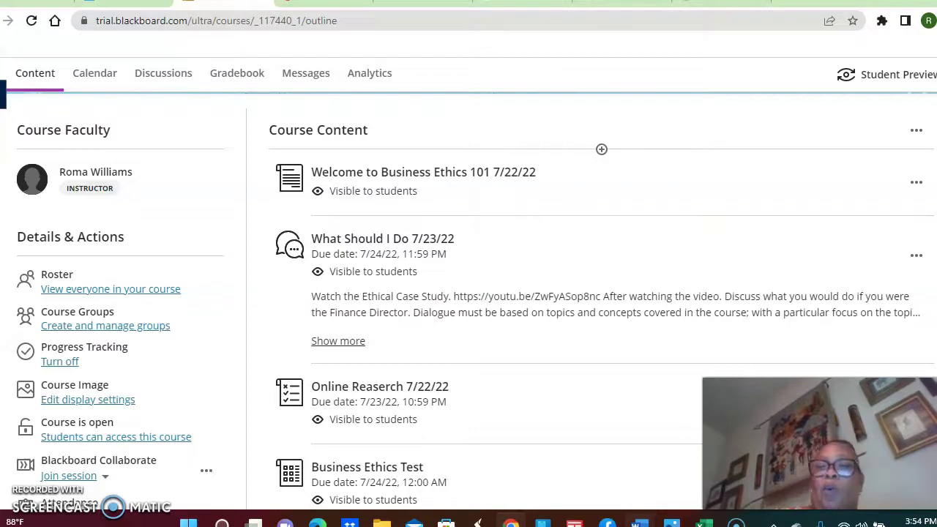
scroll(602, 149, down, 2)
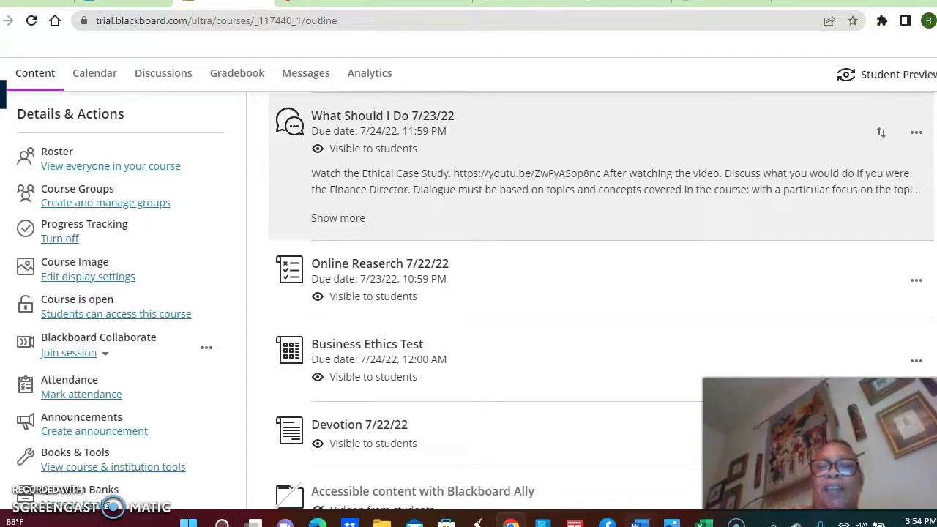
scroll(600, 249, up, 3)
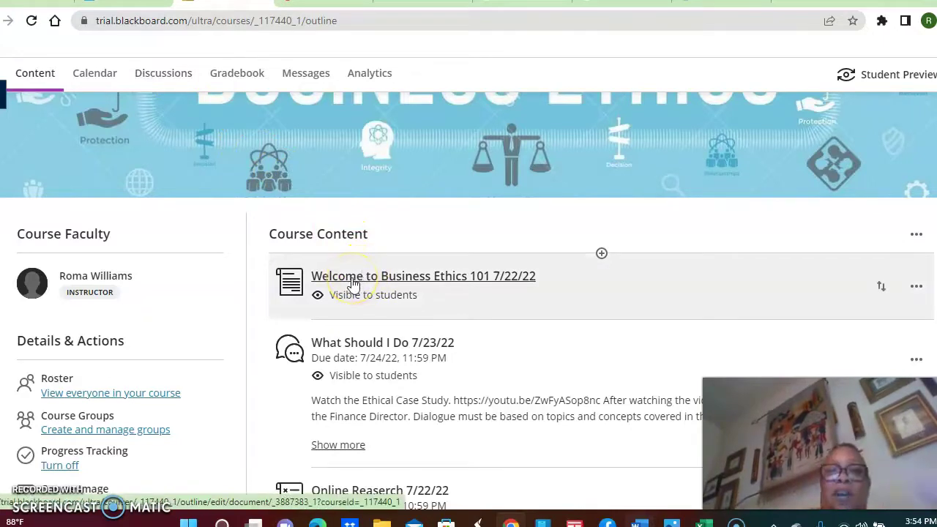
- Open the Welcome to Business Ethics 101 7/22/22 document and read its introduction, course description and learning objectives
click(353, 283)
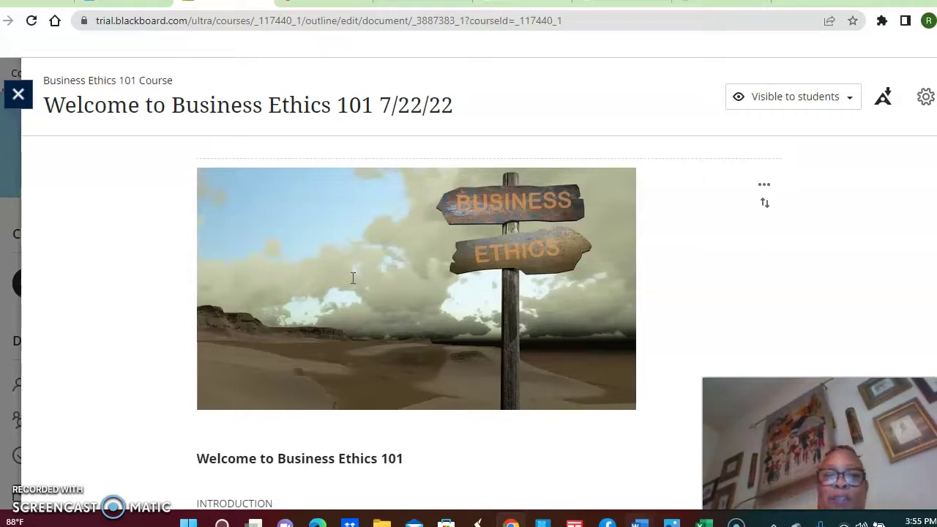
scroll(352, 278, down, 3)
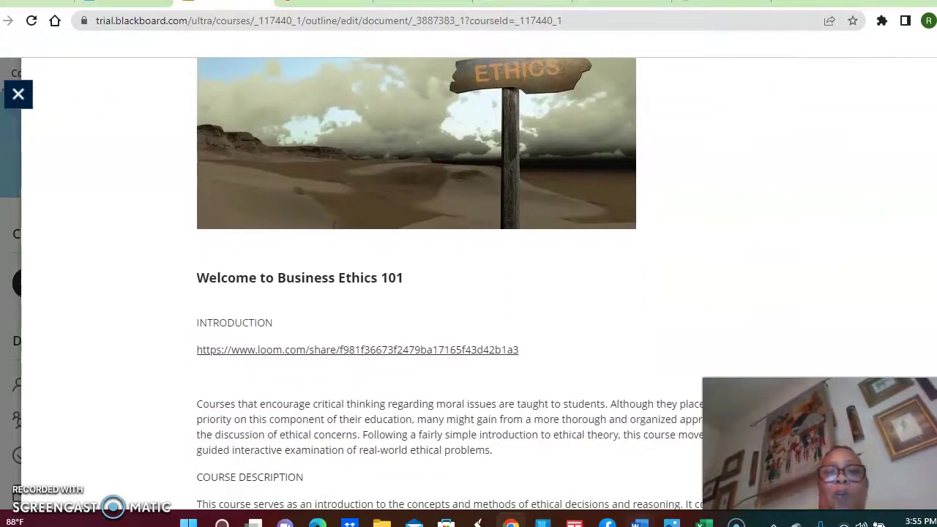
scroll(470, 274, down, 2)
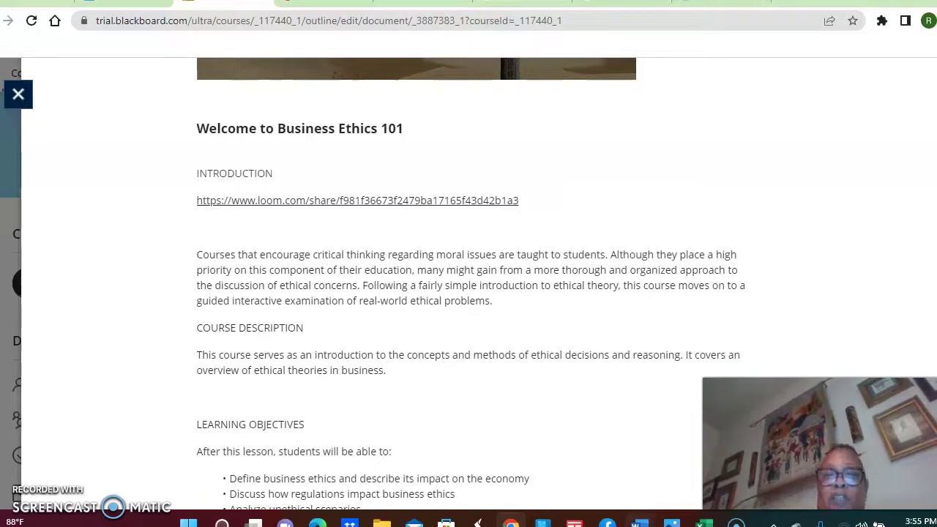
scroll(471, 284, down, 1)
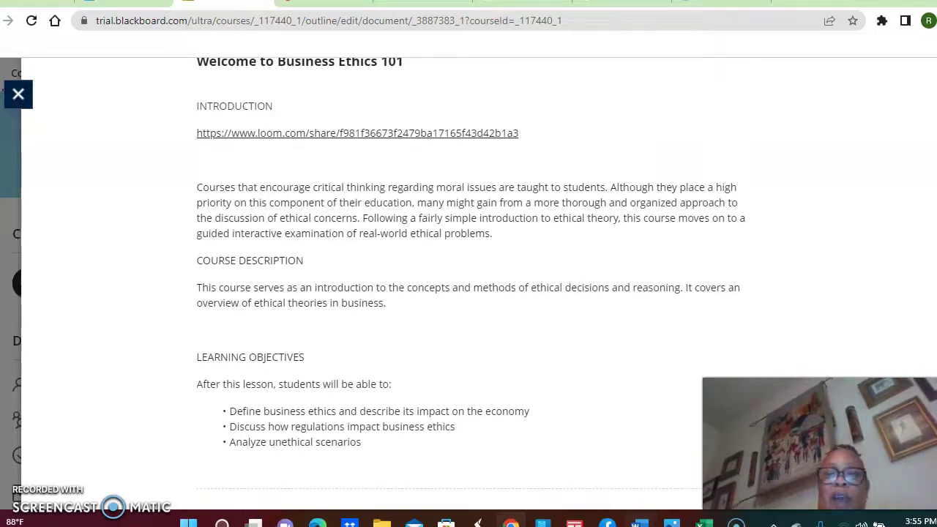
scroll(468, 292, up, 6)
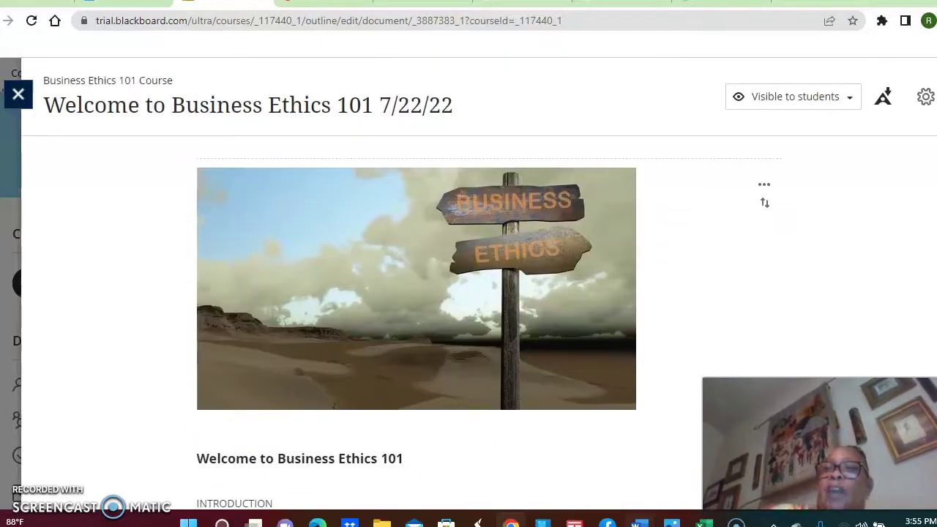
- Open the welcome document's content block for editing, review its image and text, save it and close the document
click(764, 184)
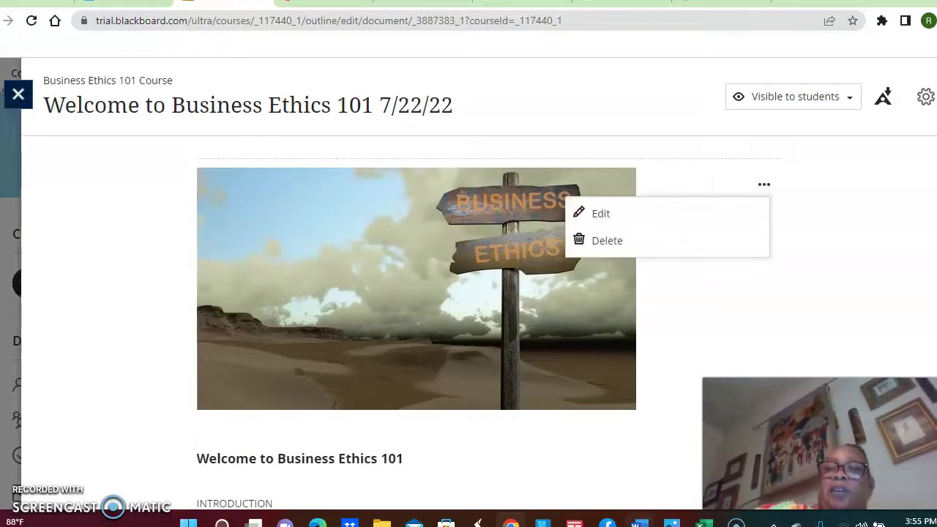
click(600, 213)
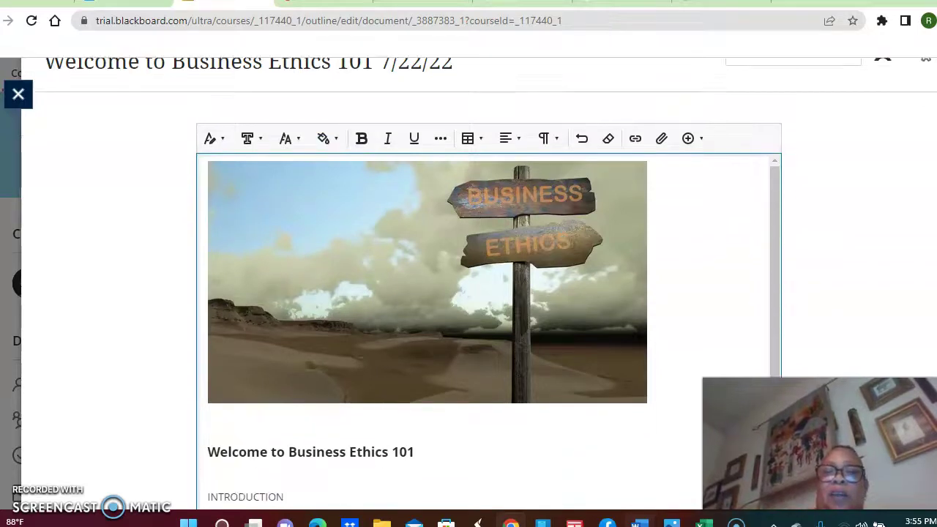
scroll(468, 293, down, 5)
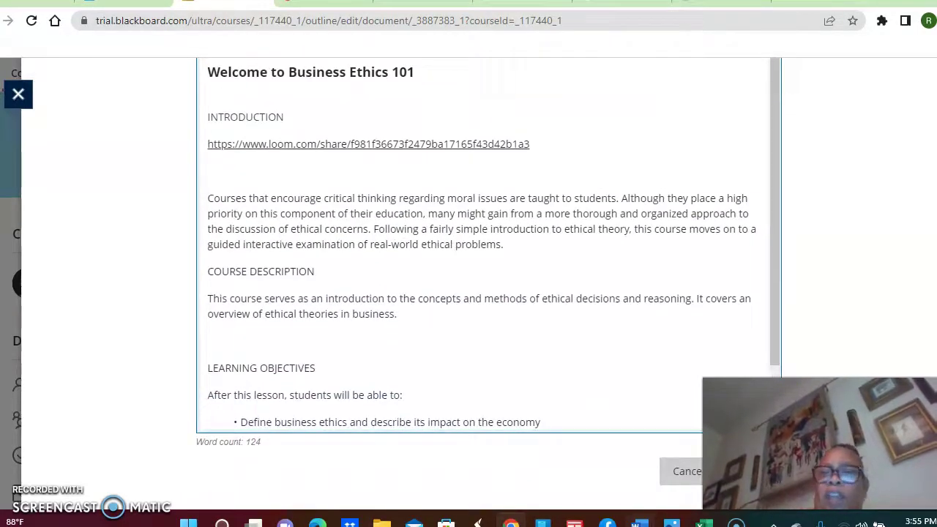
scroll(483, 293, up, 3)
scroll(484, 293, down, 3)
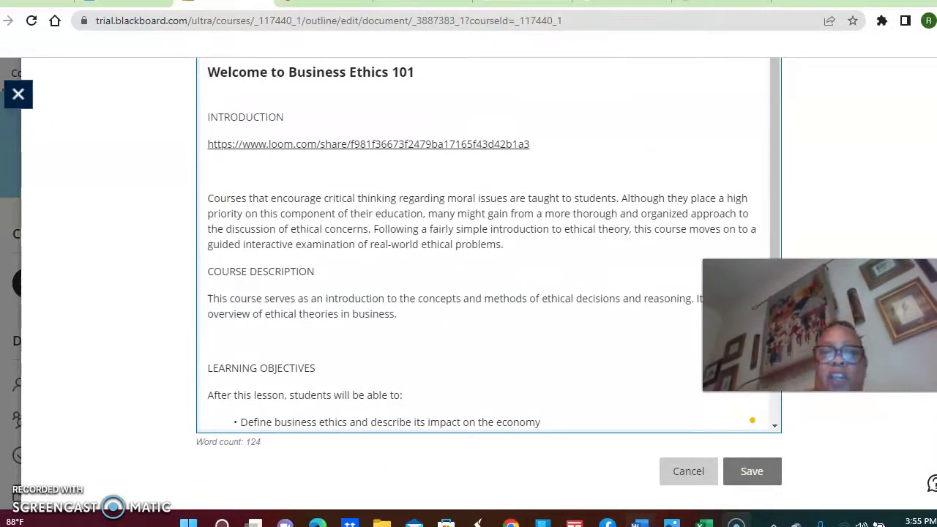
scroll(483, 293, up, 4)
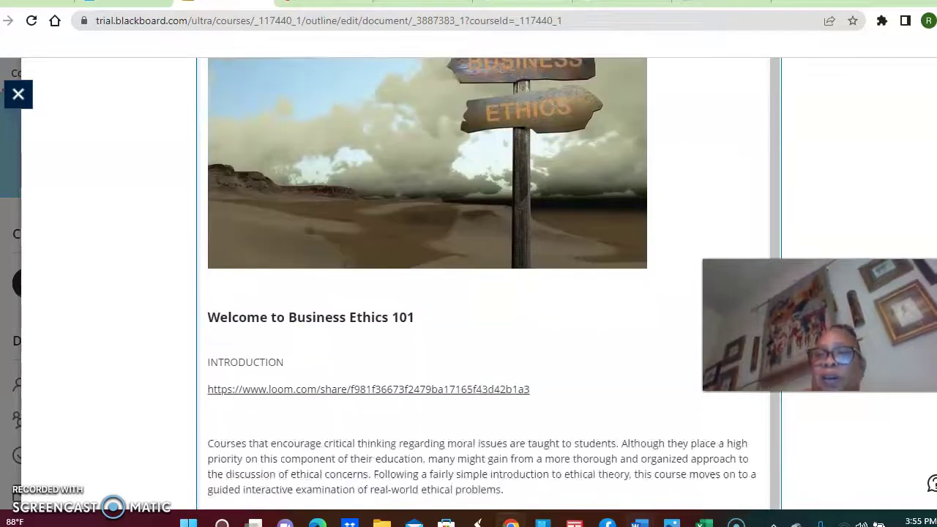
scroll(483, 293, down, 4)
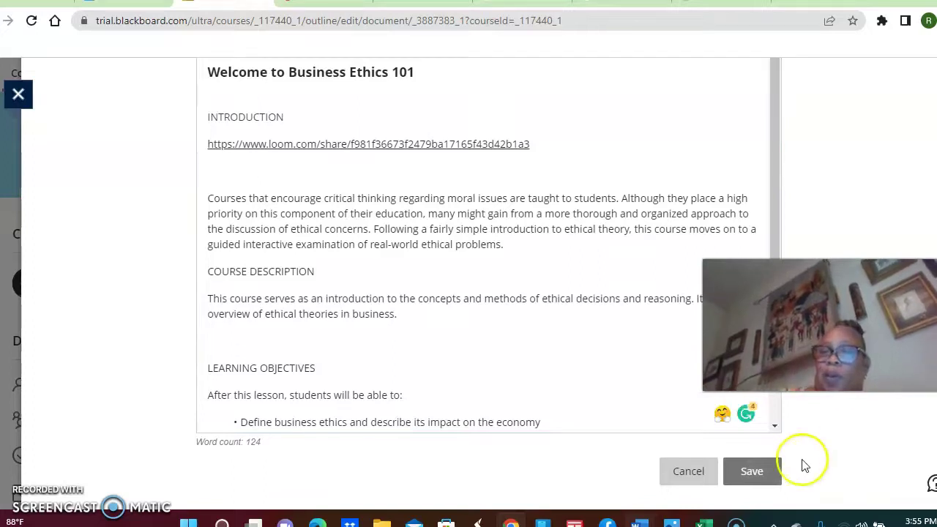
click(754, 471)
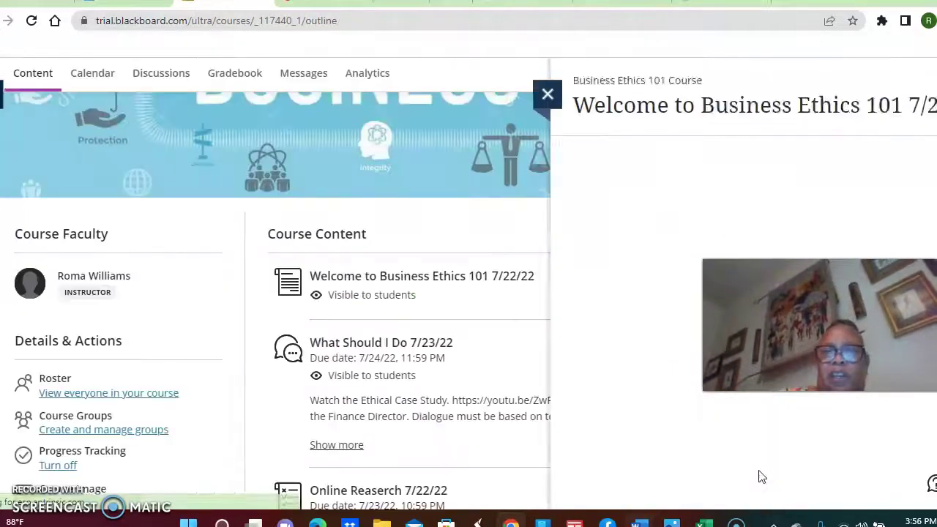
- Open the What Should I Do 7/23/22 discussion and examine its case study video, instructions, cartoon and response area
scroll(761, 477, down, 2)
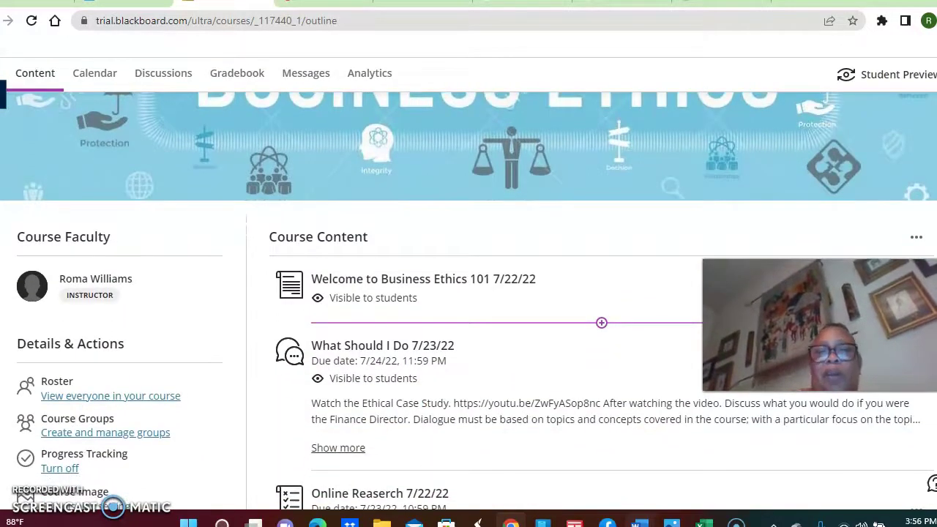
scroll(468, 300, down, 1)
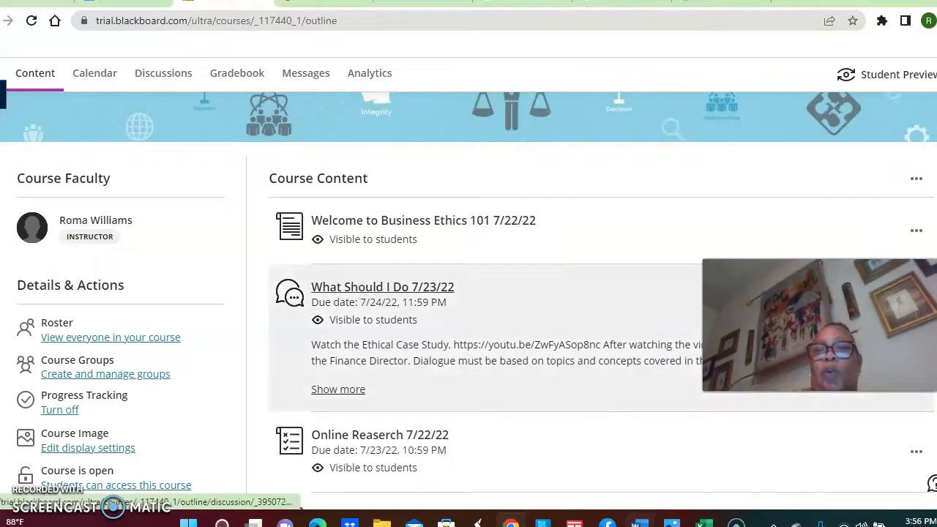
click(760, 478)
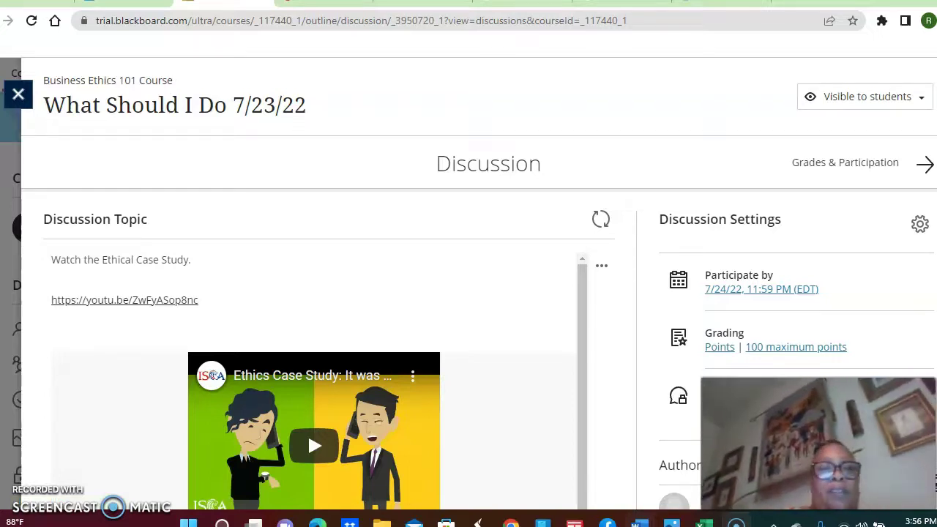
scroll(479, 284, down, 2)
scroll(479, 284, down, 2)
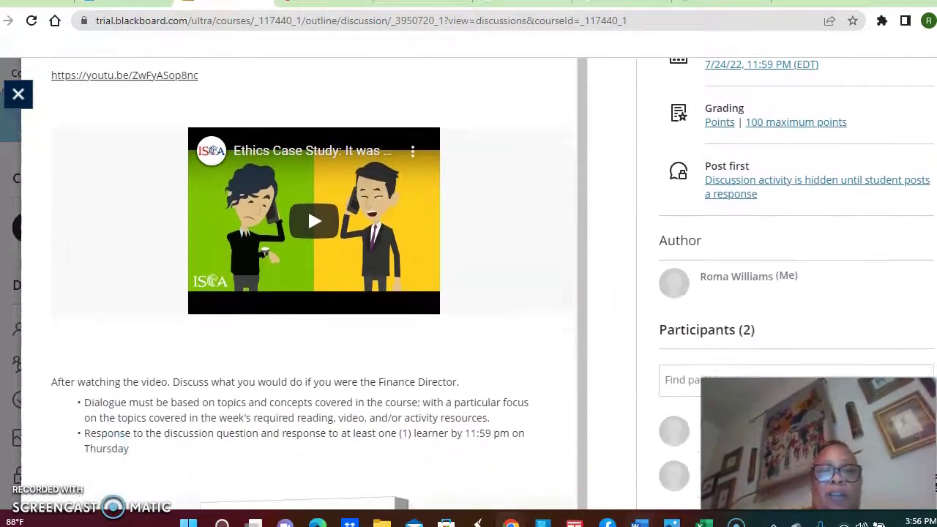
scroll(479, 283, down, 1)
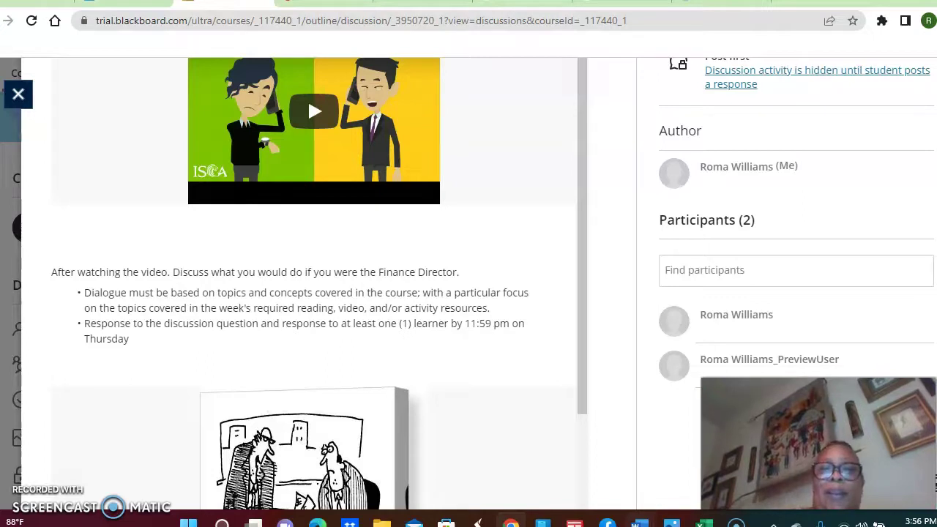
scroll(469, 283, down, 3)
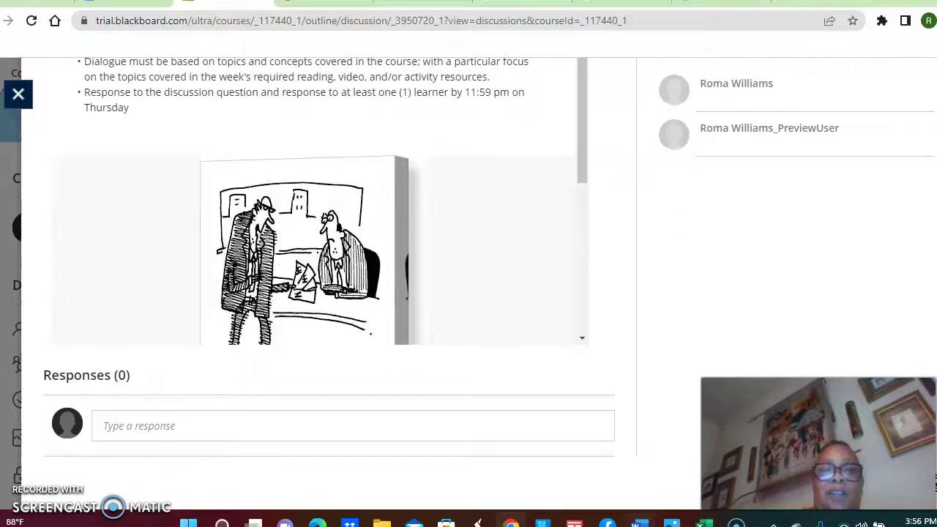
scroll(469, 284, up, 2)
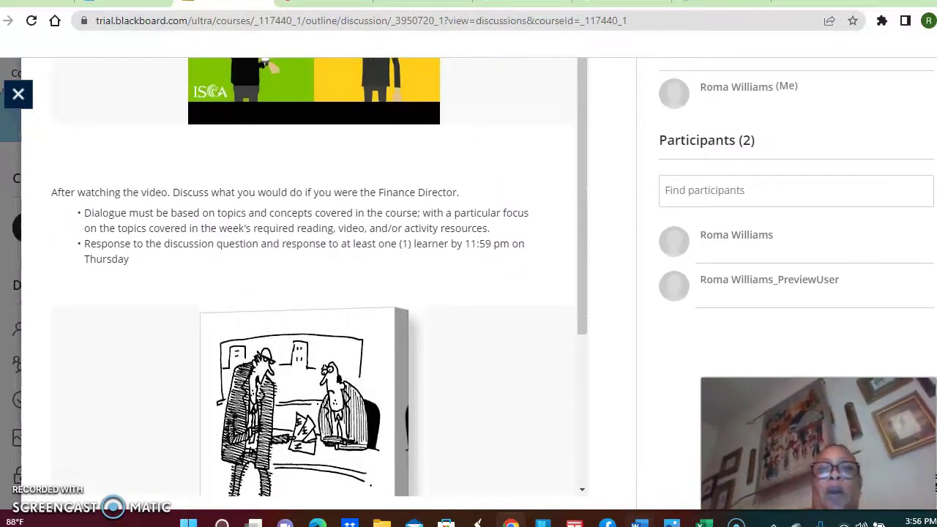
scroll(319, 278, down, 2)
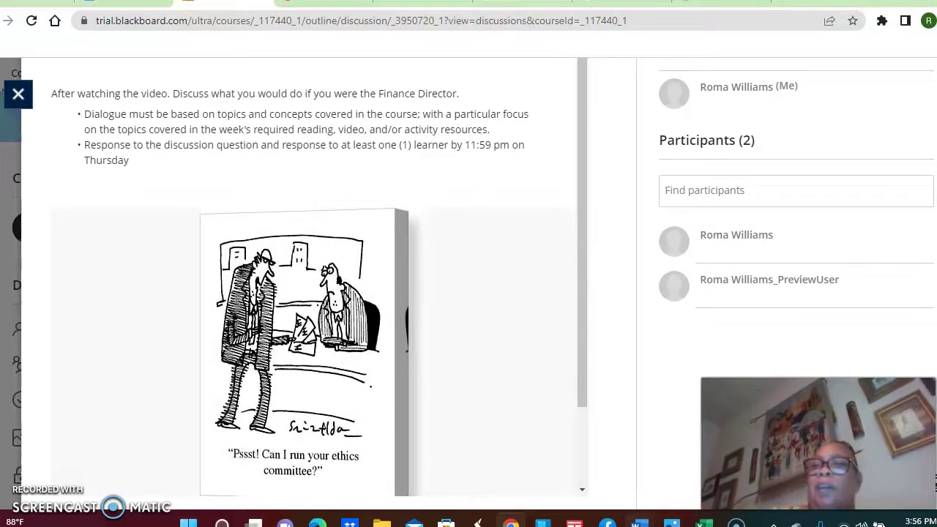
scroll(319, 283, up, 4)
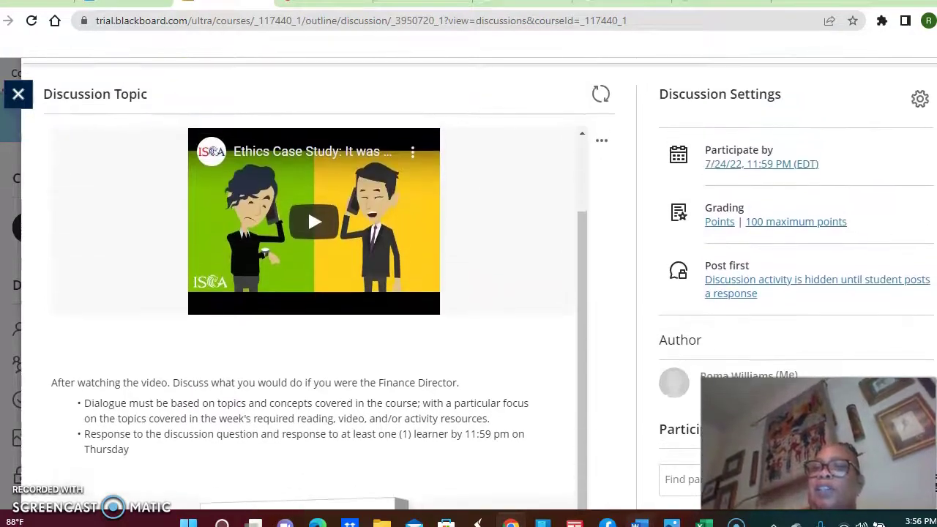
scroll(319, 284, up, 1)
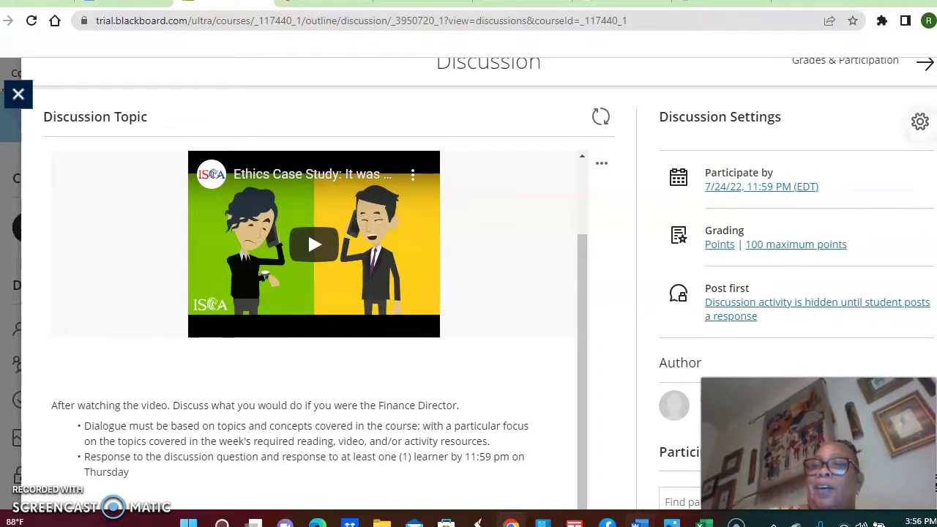
- Open the discussion's settings, review the display, post-first, participation and grading options, and close them
click(919, 122)
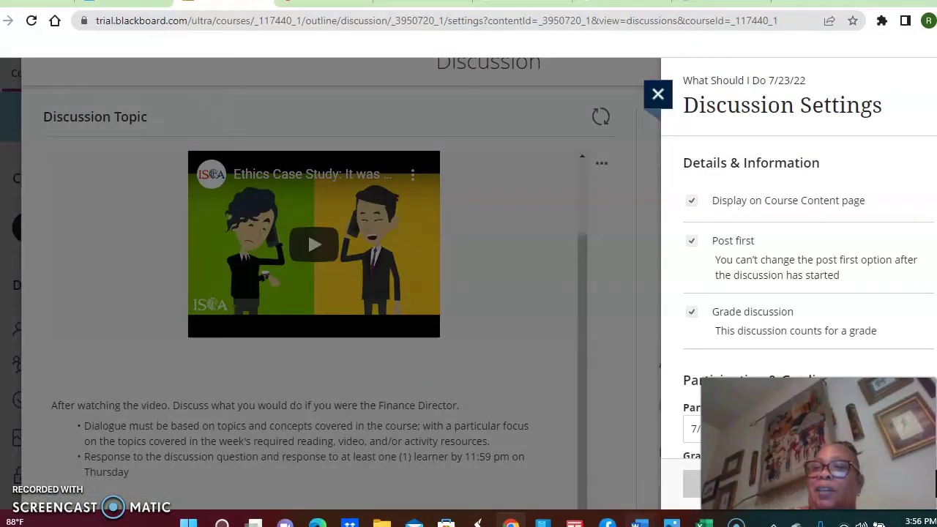
scroll(798, 283, down, 4)
scroll(805, 284, down, 2)
scroll(805, 284, up, 2)
scroll(805, 283, up, 4)
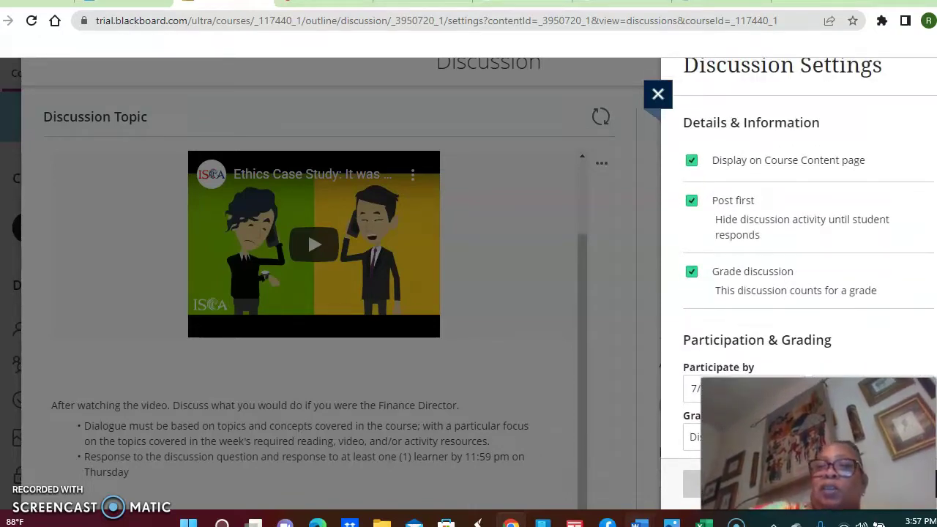
click(658, 94)
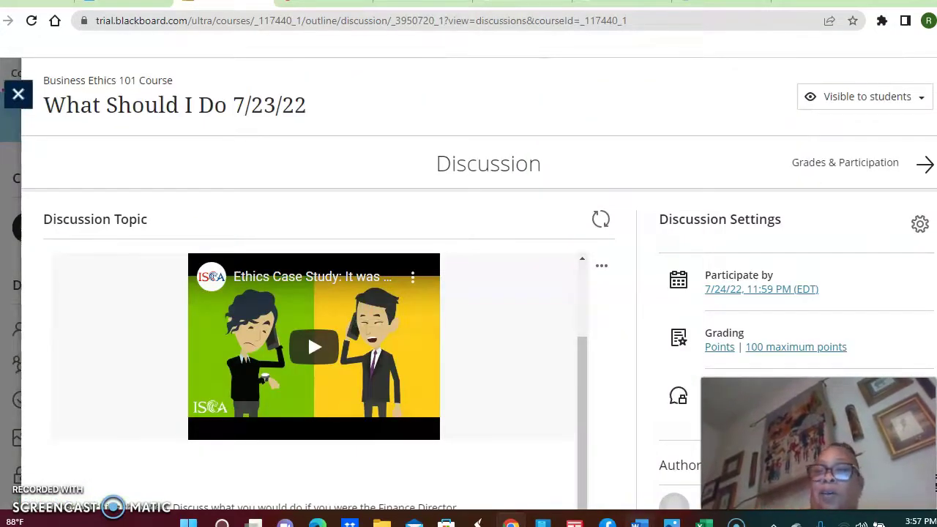
- Review the discussion topic once more down to its responses, then close it and return to the course content list
scroll(469, 293, down, 2)
scroll(314, 285, down, 3)
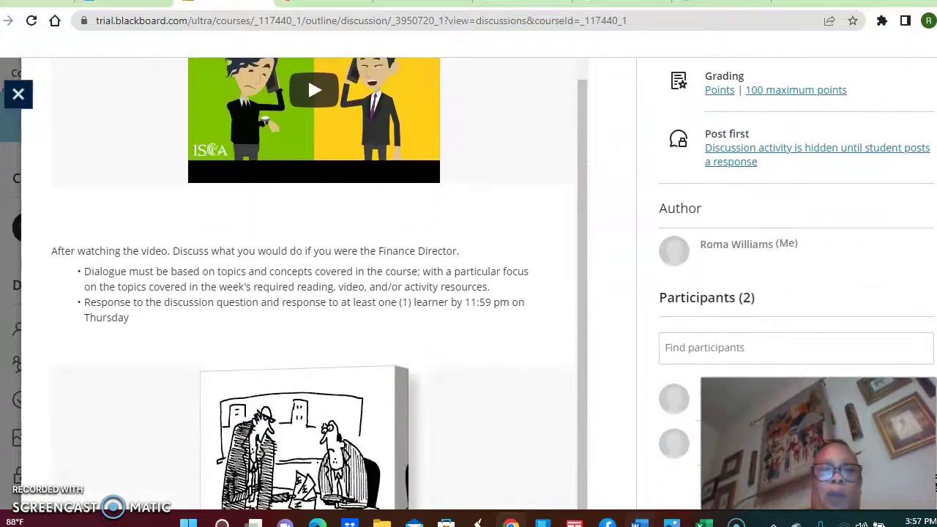
scroll(315, 286, down, 1)
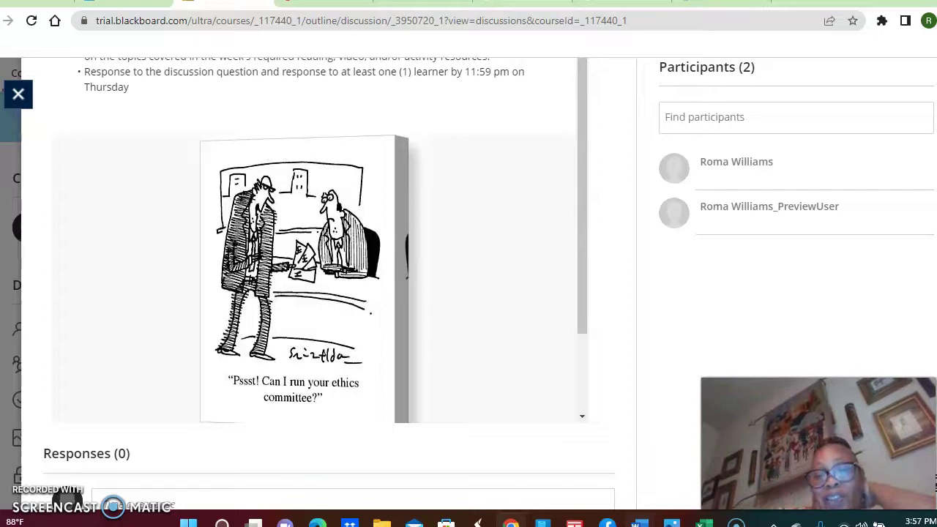
scroll(330, 256, down, 3)
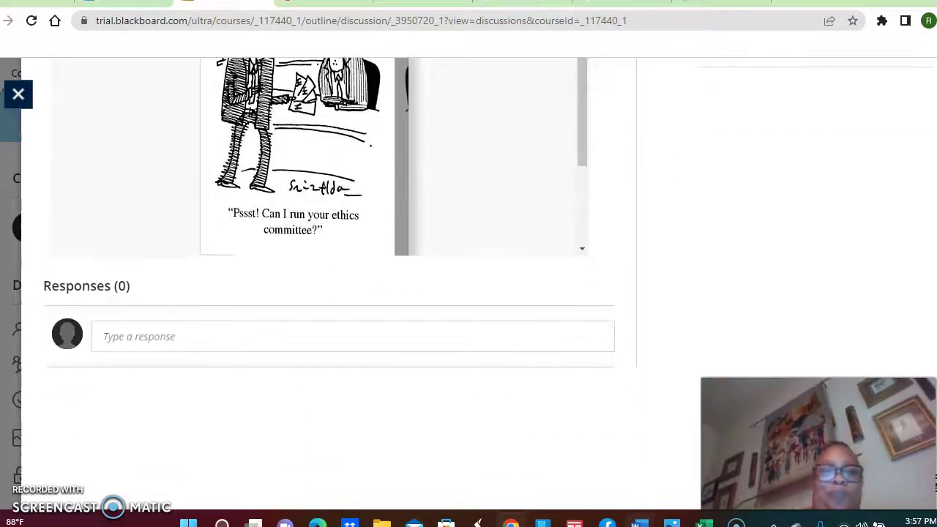
scroll(329, 256, up, 10)
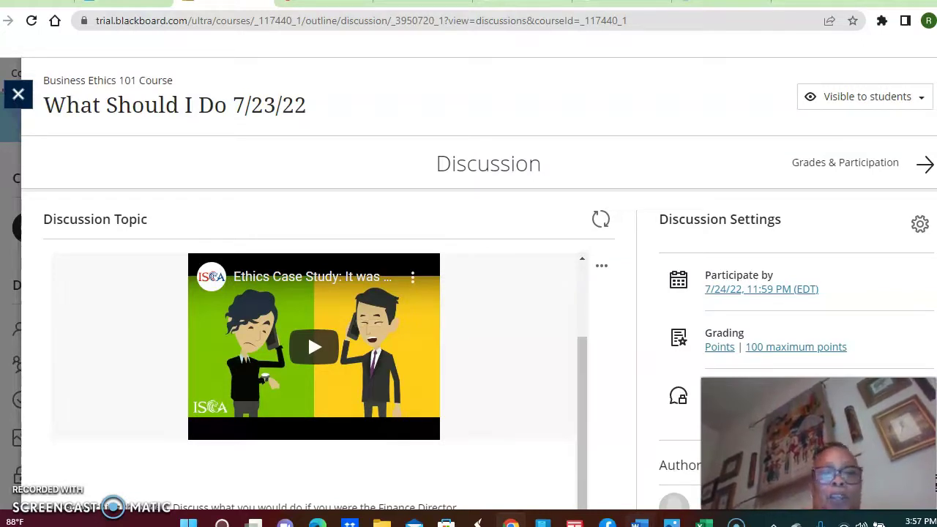
click(18, 94)
scroll(468, 293, down, 2)
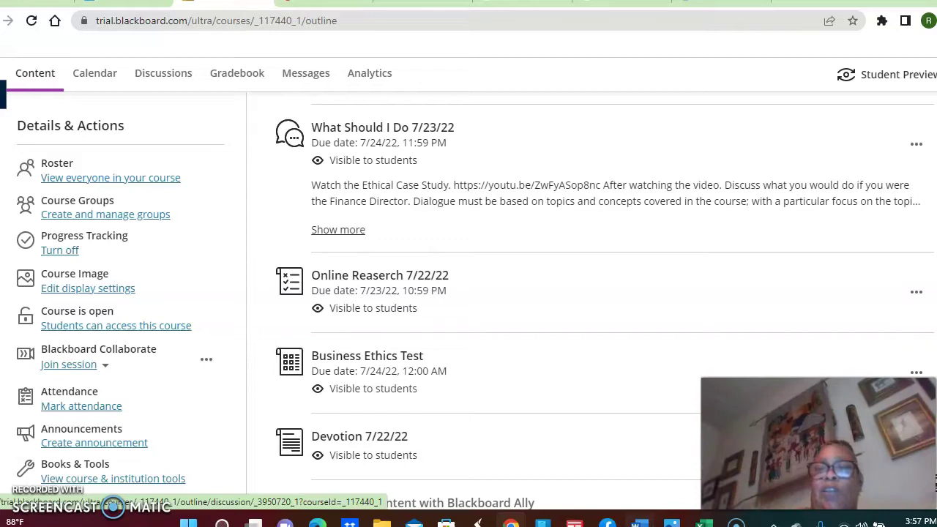
- Open the Business Ethics Test from the course content and examine its first questions and test settings summary
scroll(469, 293, down, 2)
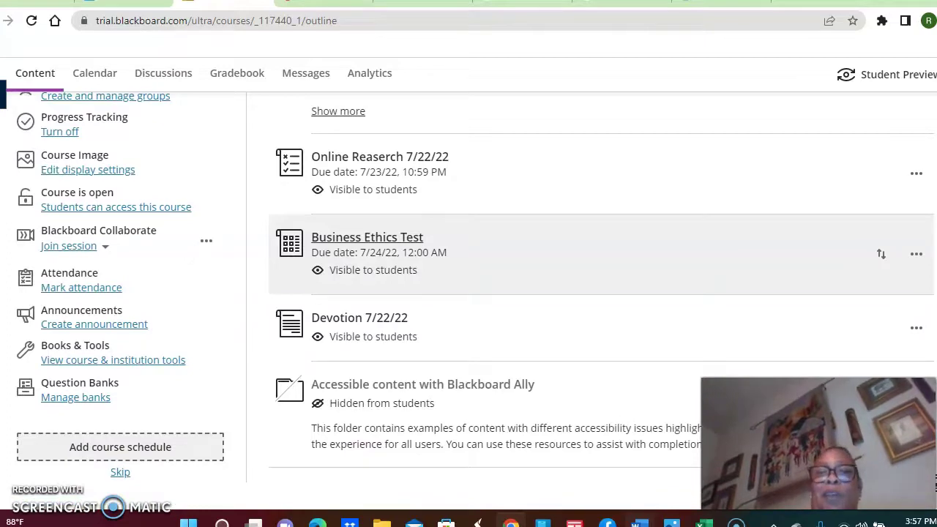
click(367, 237)
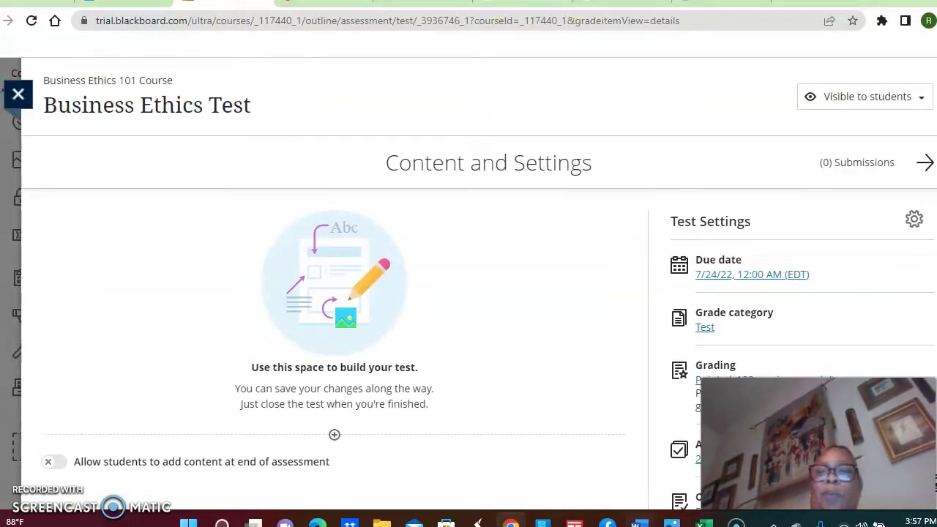
scroll(334, 293, down, 1)
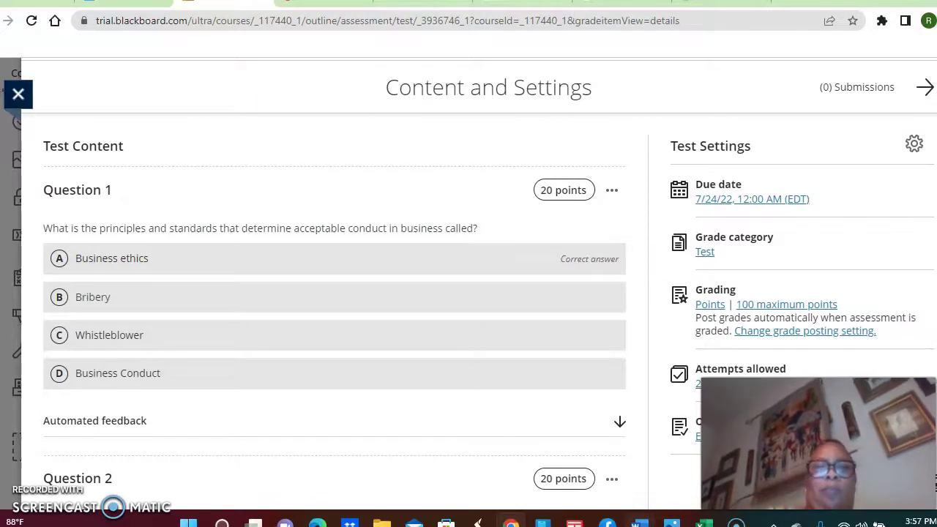
scroll(334, 293, down, 3)
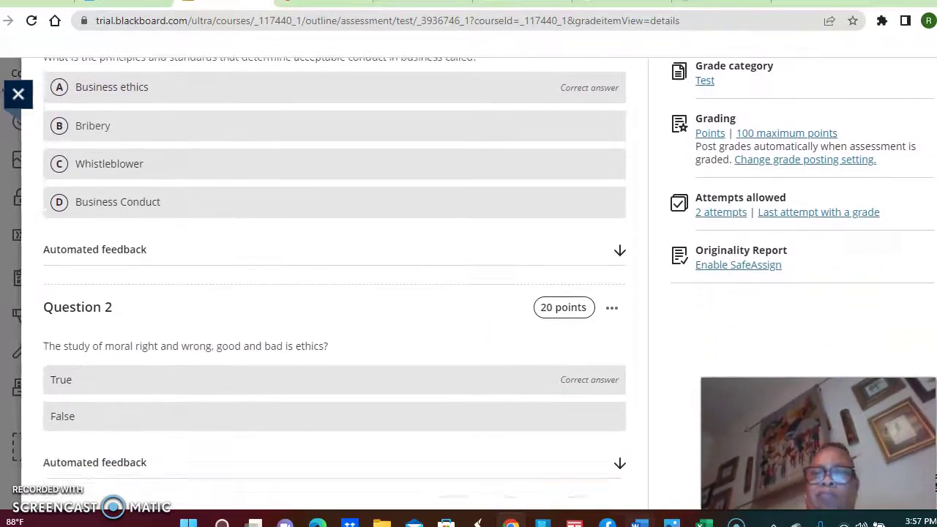
scroll(334, 293, up, 4)
- Open the test's full settings, review the due date, display, grading, evaluation and assessment results options, and close them
click(915, 219)
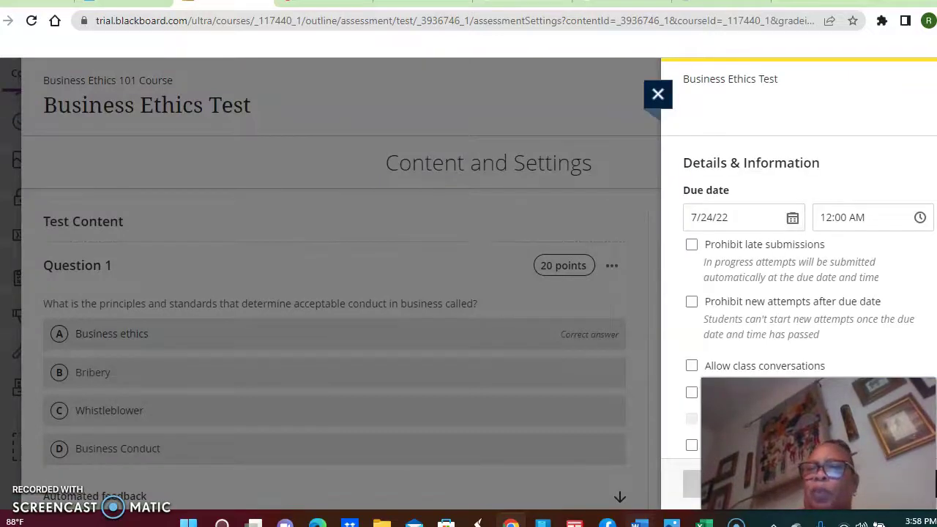
scroll(798, 241, down, 2)
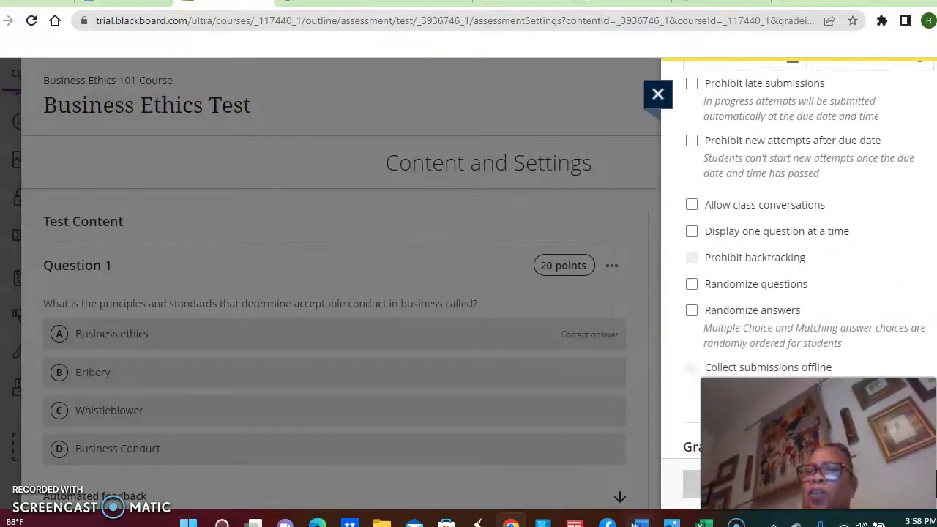
scroll(805, 230, down, 1)
scroll(805, 242, down, 3)
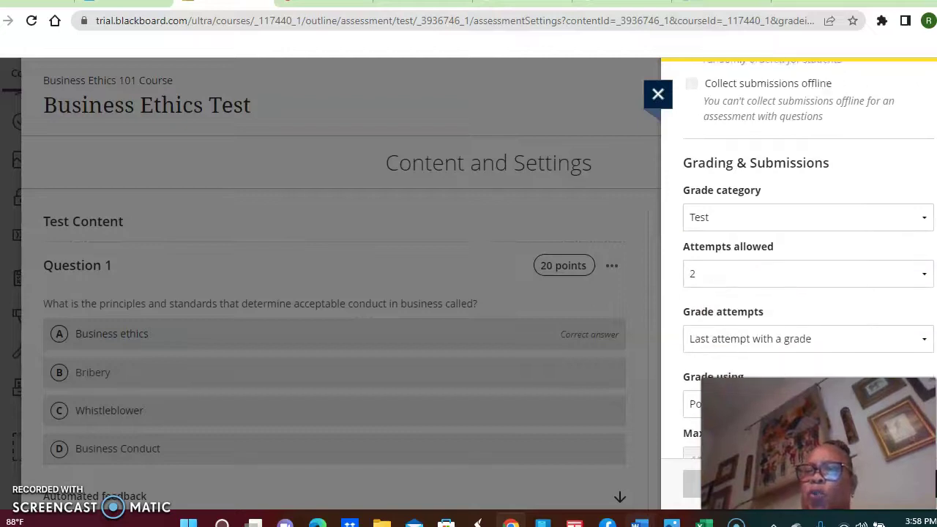
scroll(806, 241, down, 1)
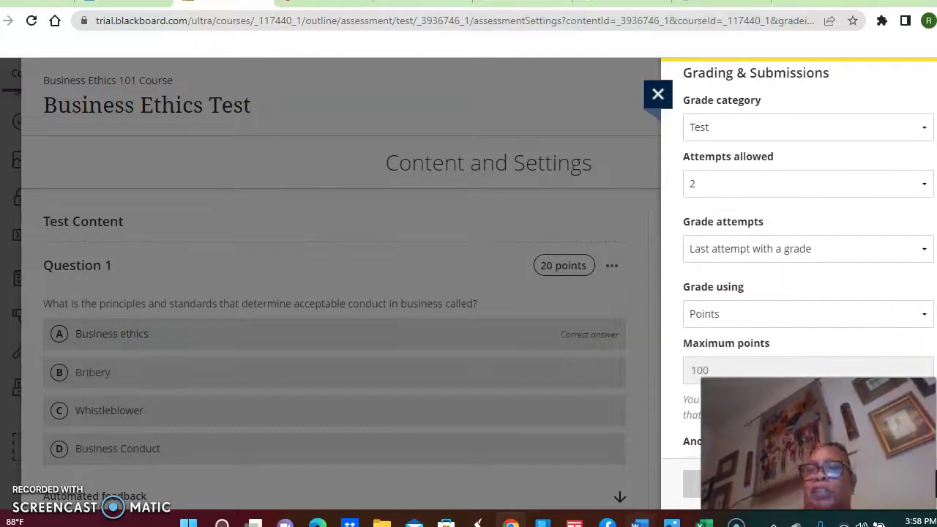
scroll(805, 242, down, 3)
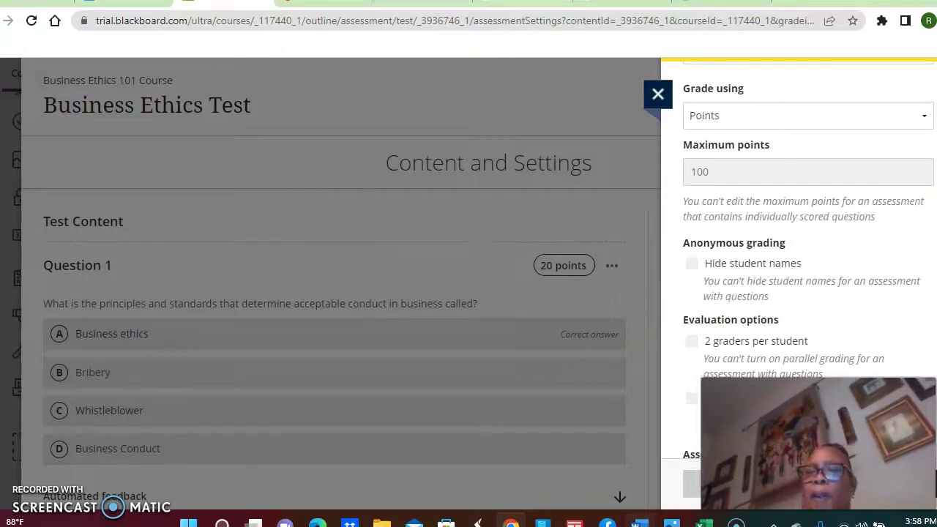
scroll(805, 241, up, 2)
scroll(805, 241, down, 6)
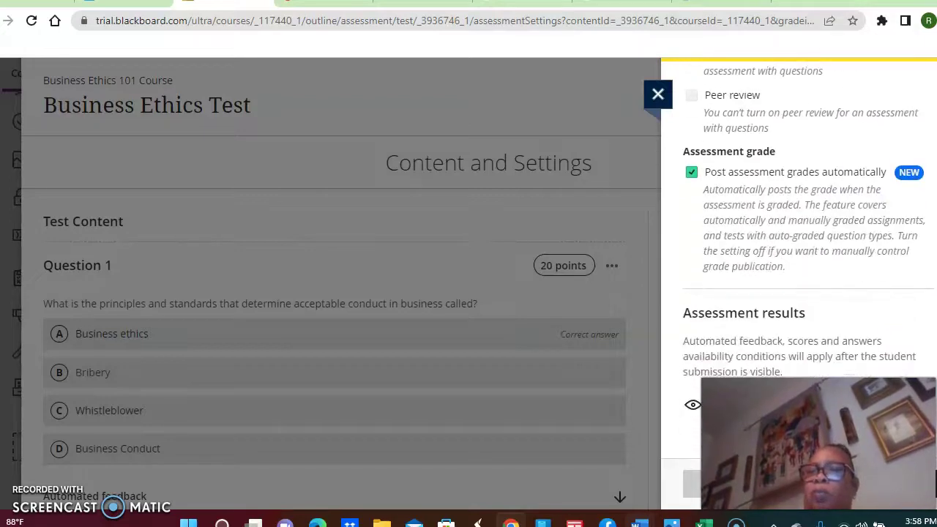
click(658, 94)
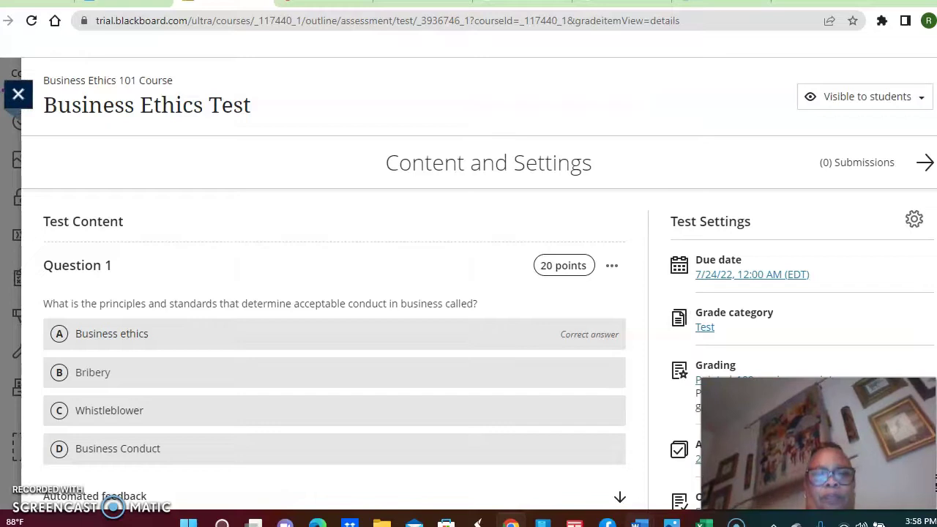
- Read through Questions 1 to 5 of the Business Ethics Test with their marked answers, and close the test
scroll(335, 293, down, 5)
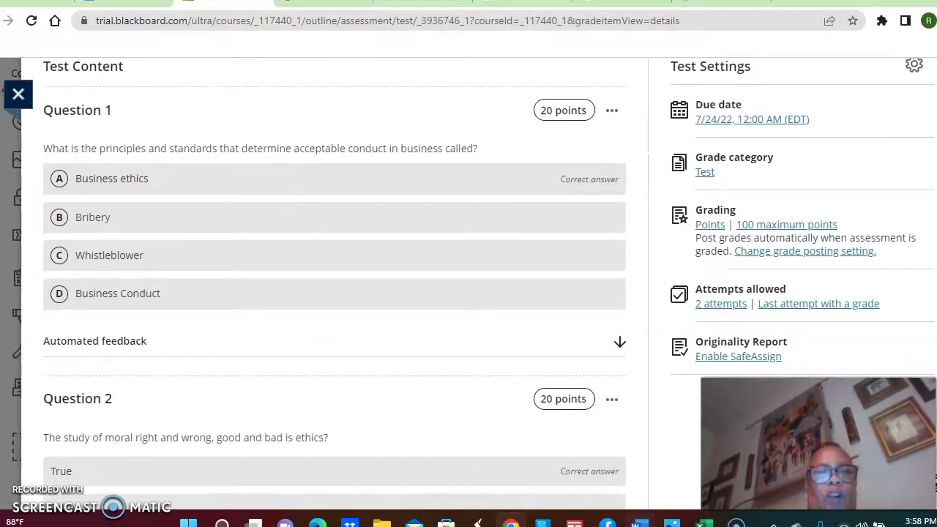
scroll(335, 293, down, 5)
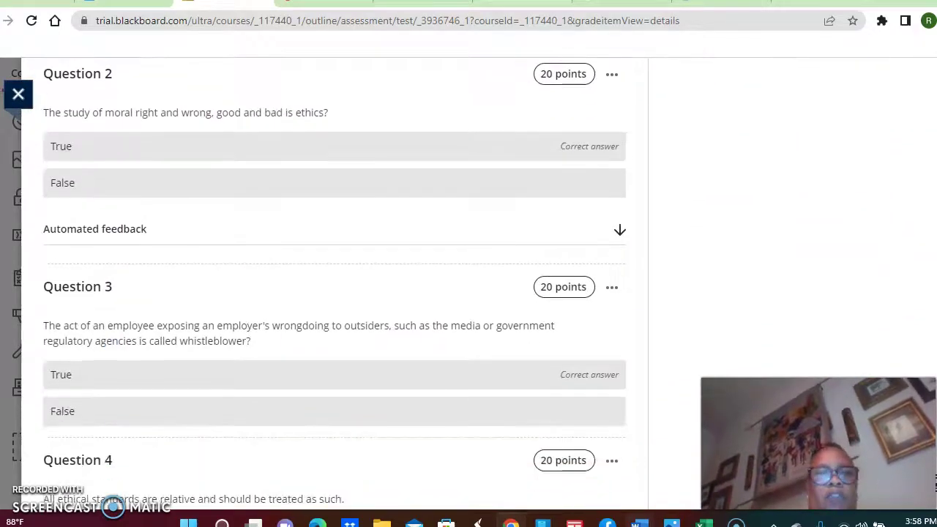
scroll(335, 293, down, 4)
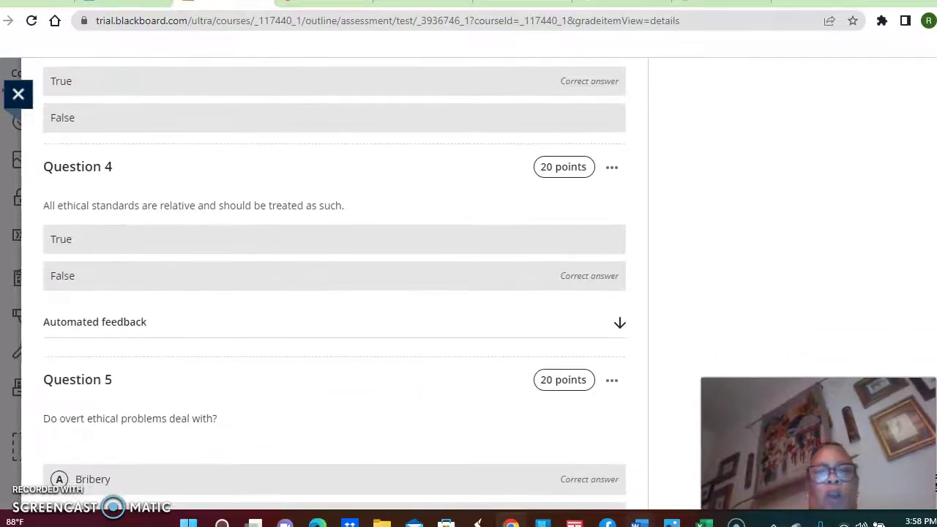
scroll(334, 293, down, 3)
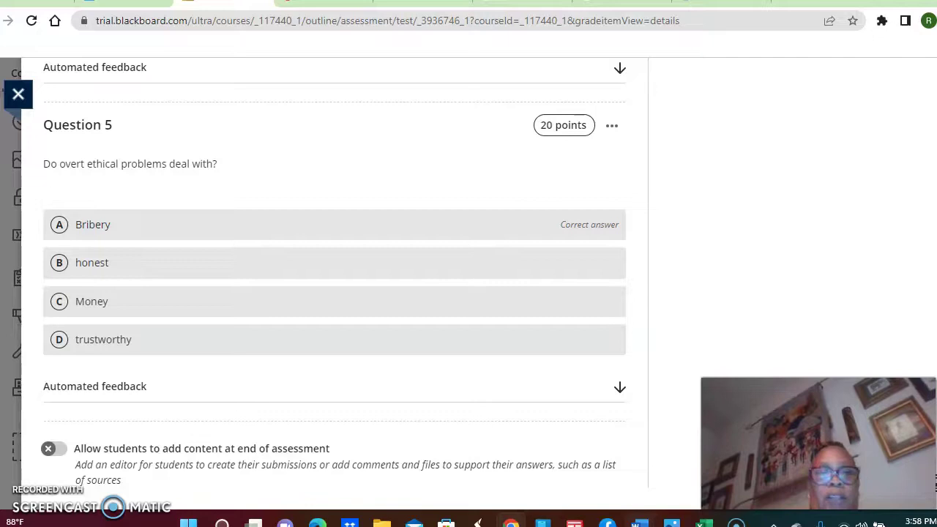
scroll(334, 293, up, 9)
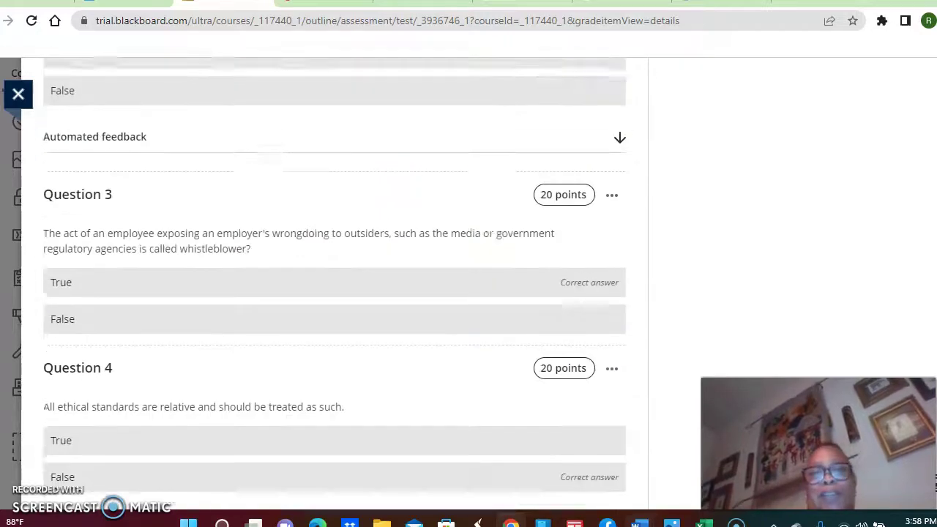
scroll(335, 293, up, 8)
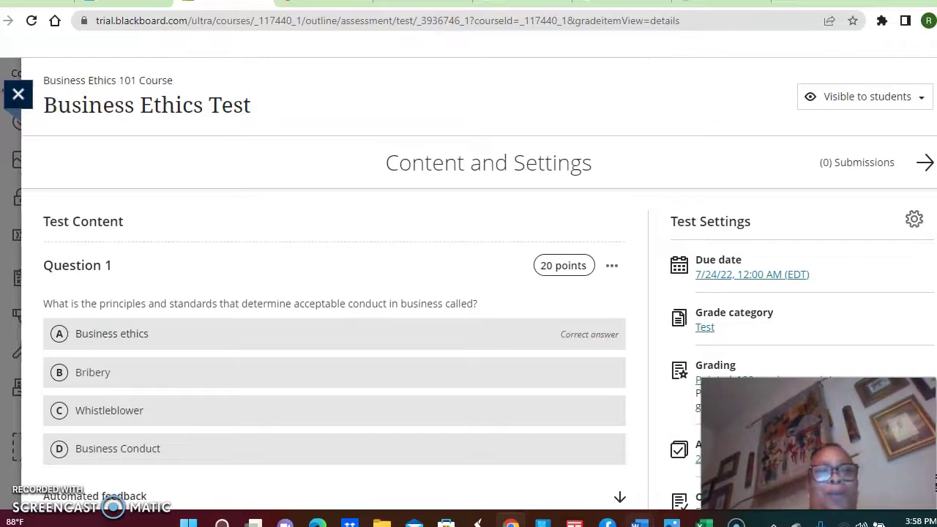
click(18, 94)
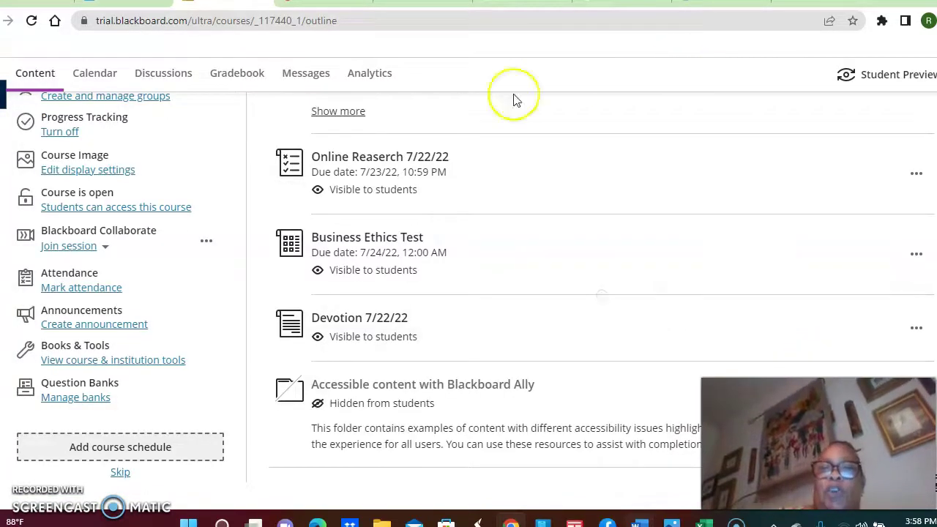
- Open the Online Reaserch 7/22/22 assignment, read its instructions and submission area, and close it
click(394, 158)
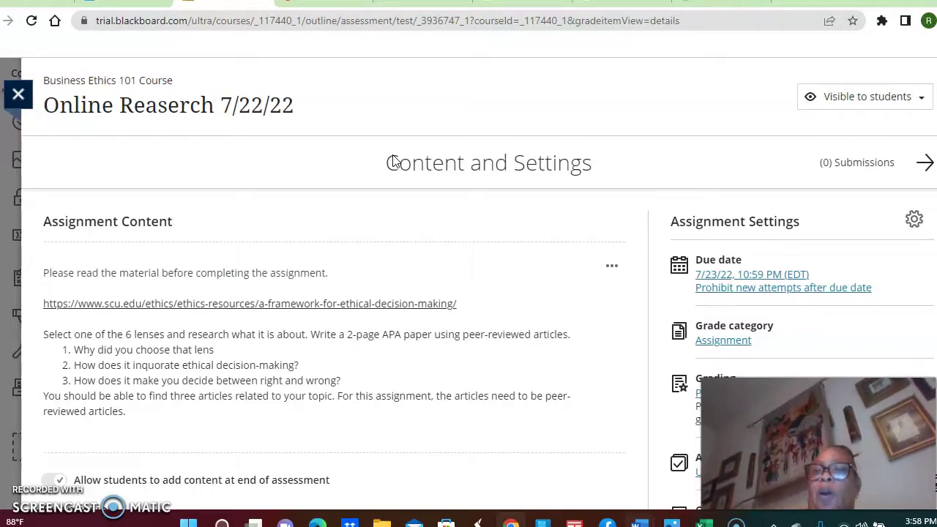
scroll(394, 161, down, 2)
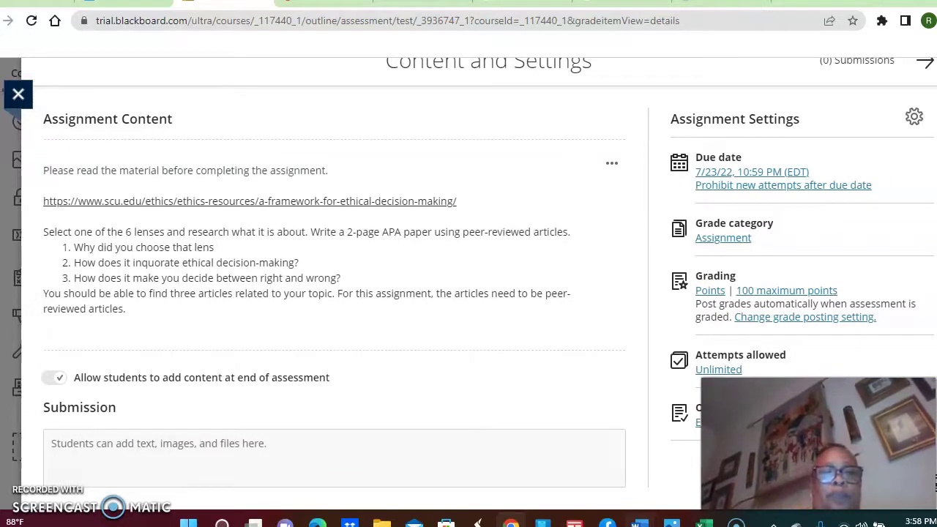
scroll(481, 283, up, 2)
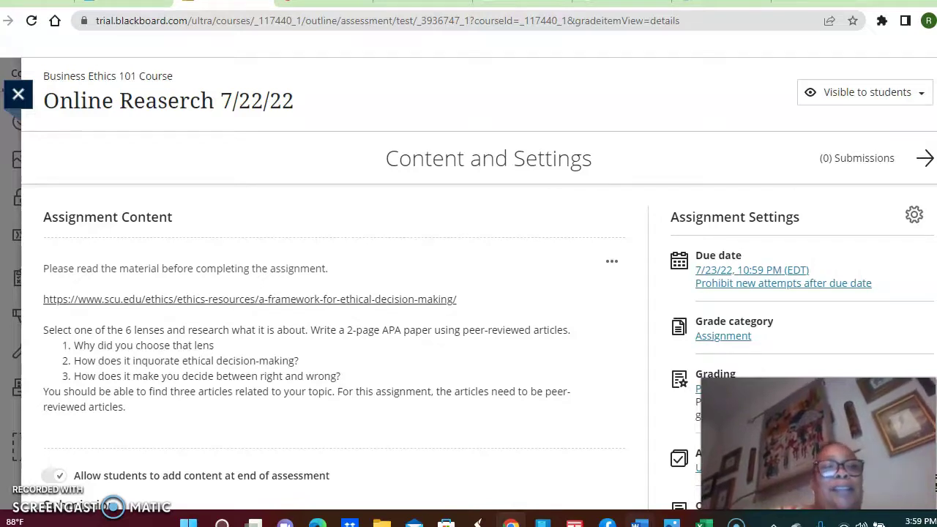
click(18, 94)
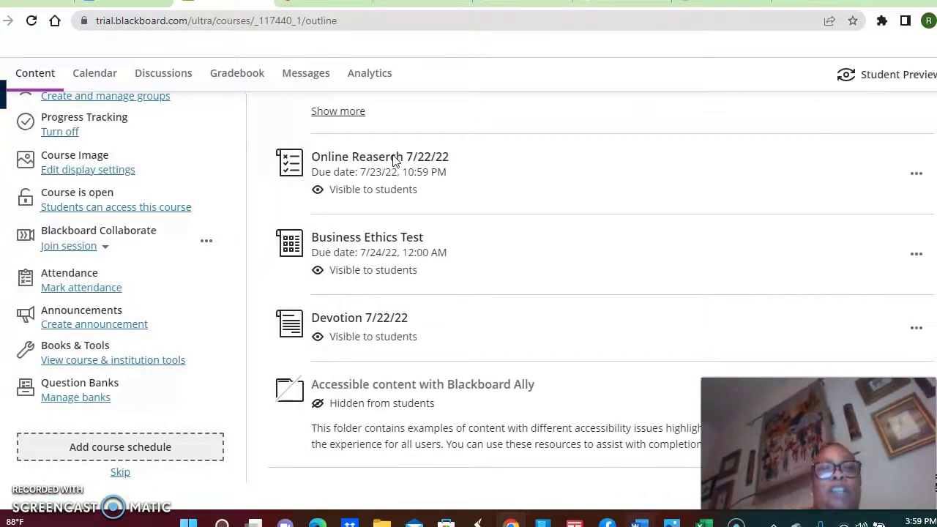
- Return to the start of the course page, show the options for adding content above the welcome document, and dismiss them
scroll(395, 159, up, 6)
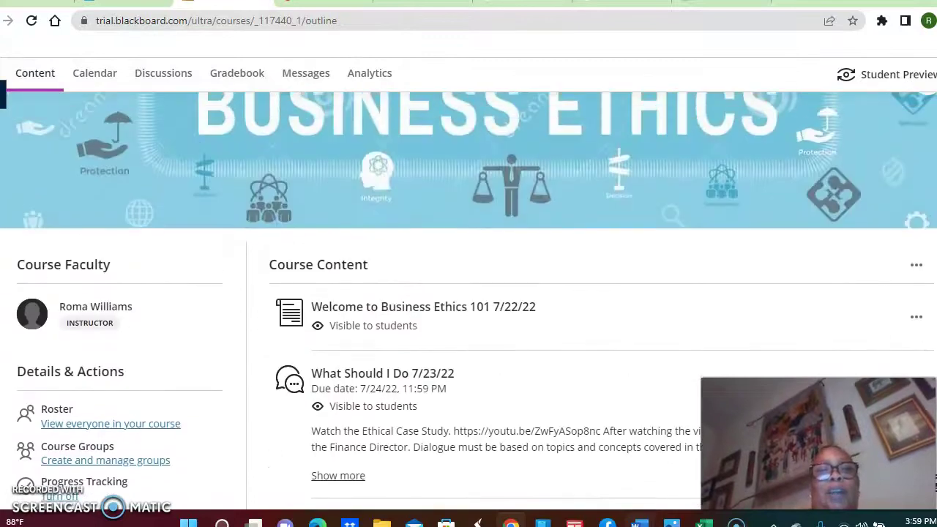
scroll(469, 293, up, 2)
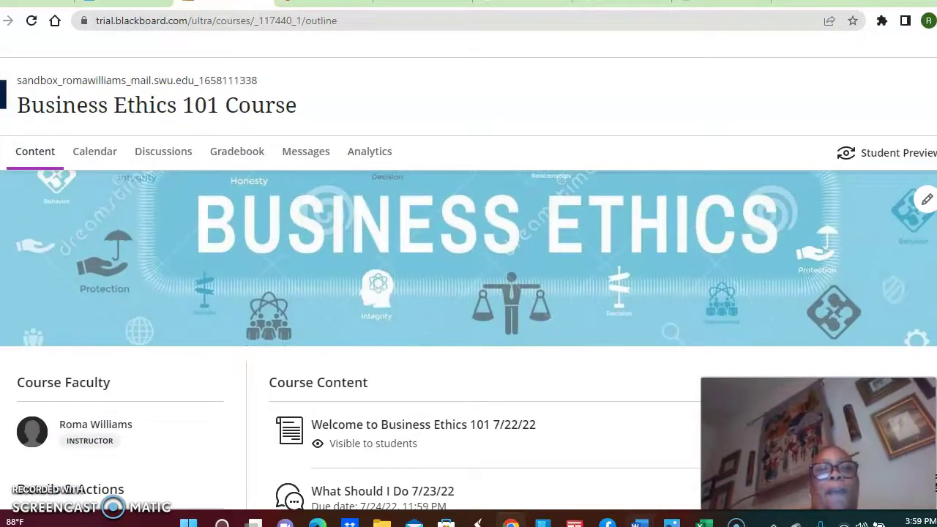
click(174, 161)
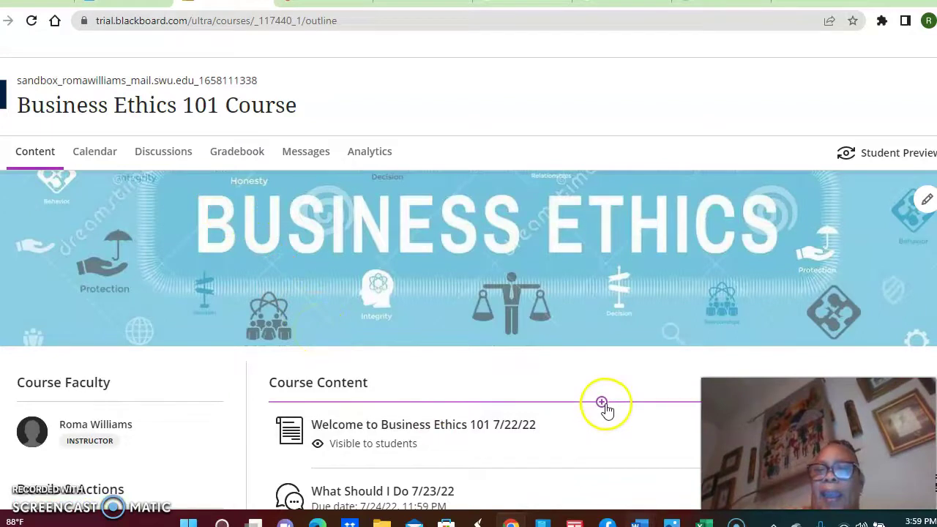
click(602, 403)
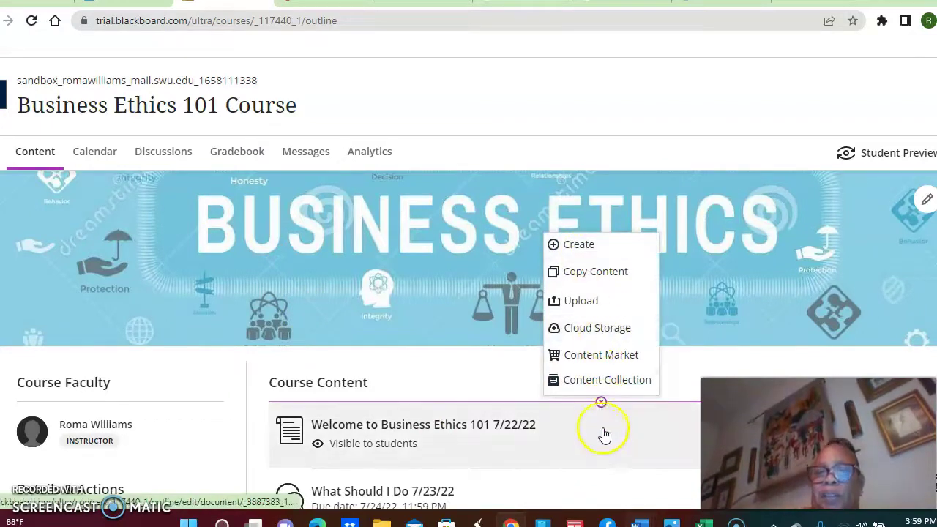
click(513, 366)
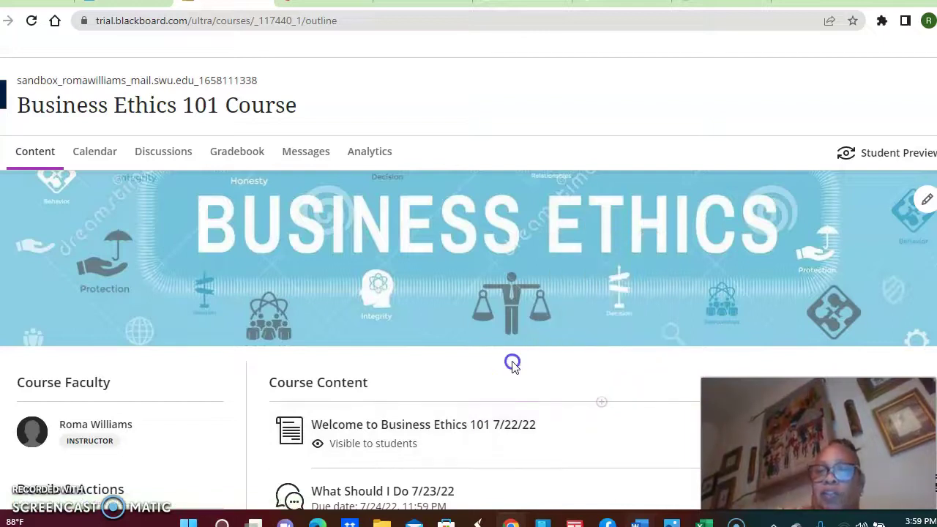
- Start creating an item above the welcome document, review the available content and assessment types, and close the list without choosing one
scroll(511, 367, down, 1)
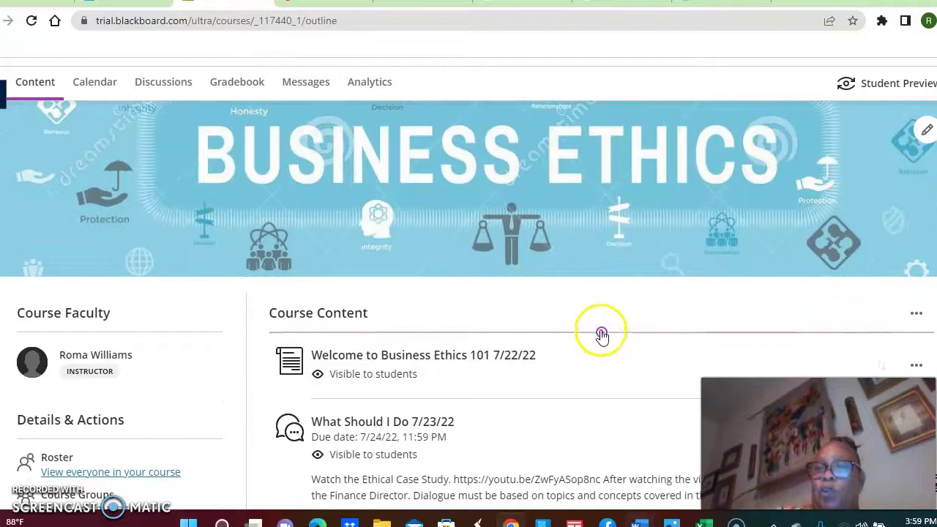
click(600, 333)
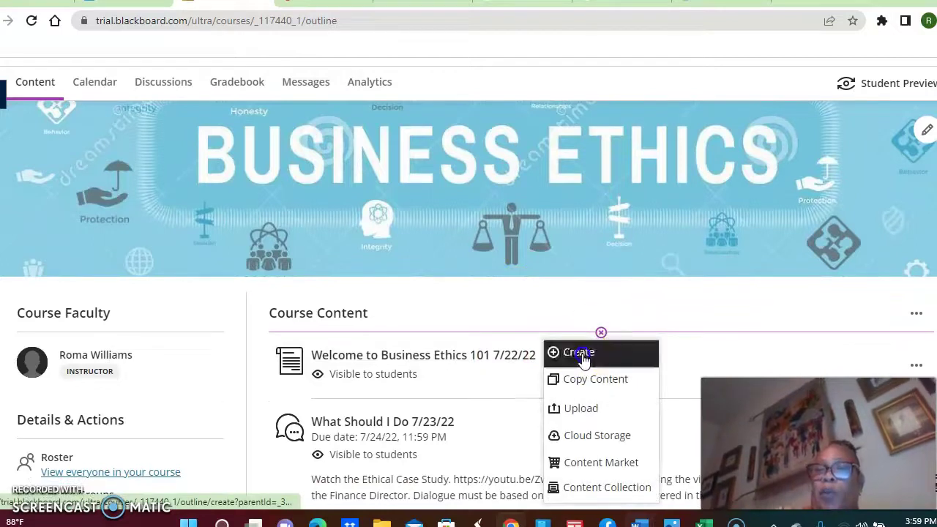
click(581, 354)
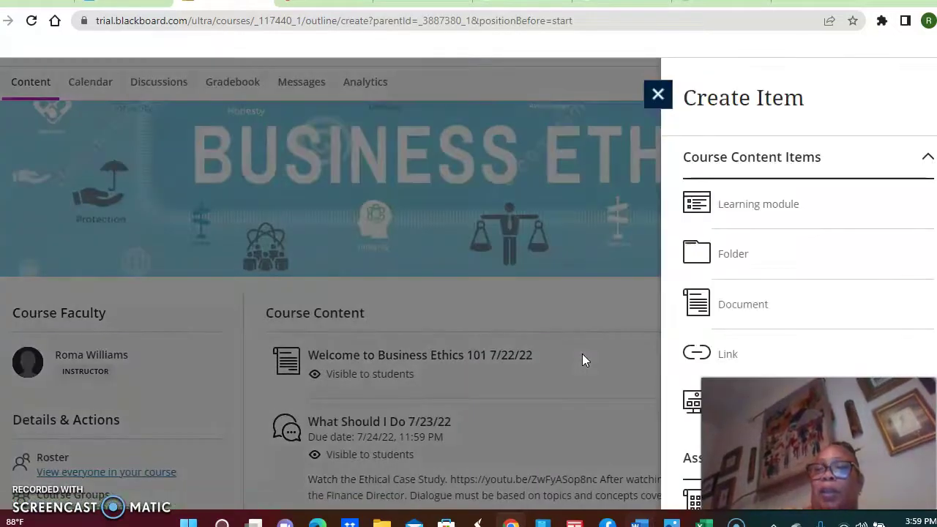
scroll(805, 249, down, 1)
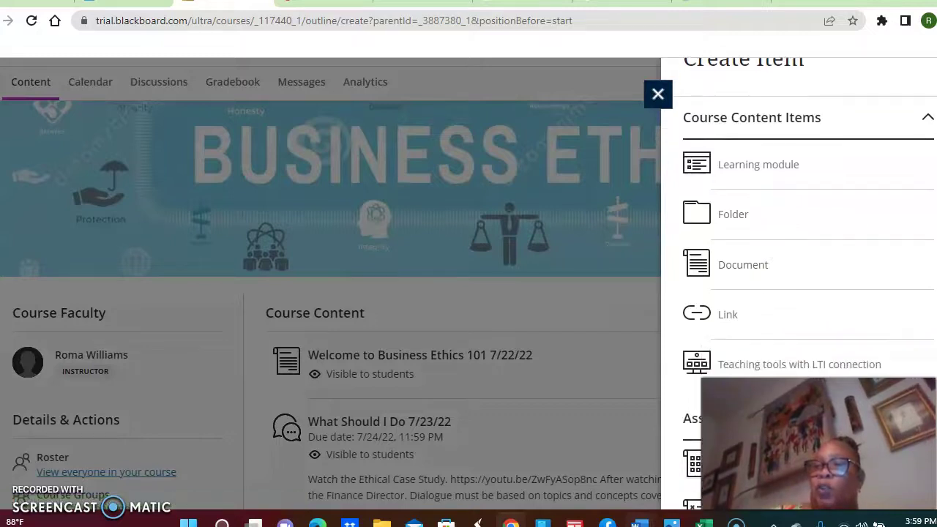
scroll(805, 249, down, 2)
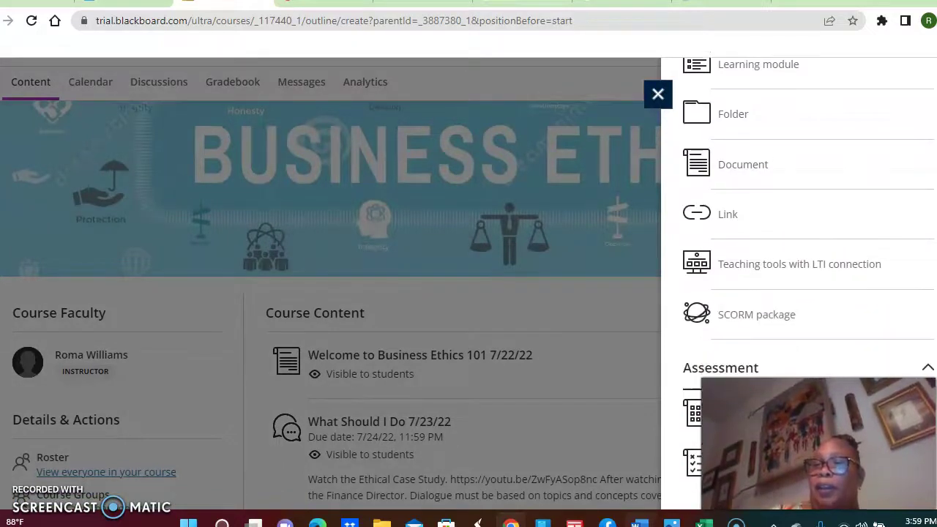
scroll(805, 249, down, 3)
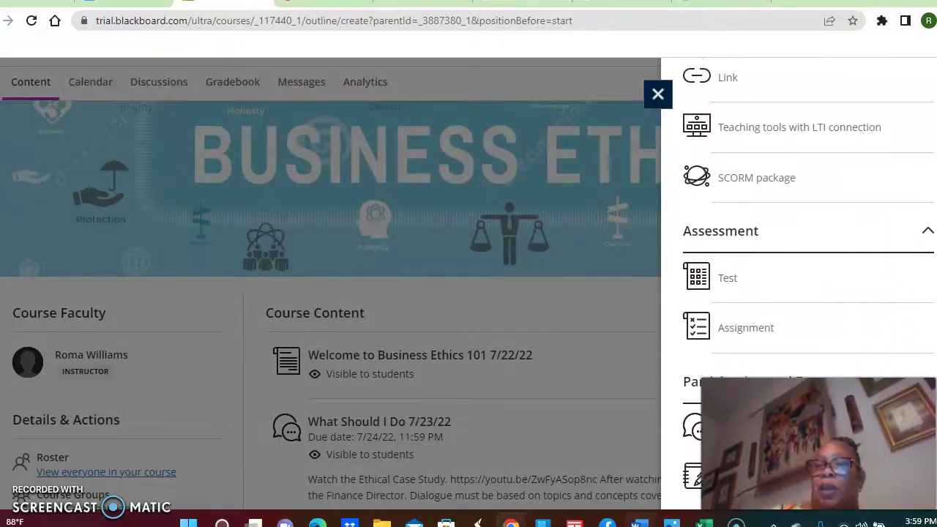
scroll(684, 136, up, 6)
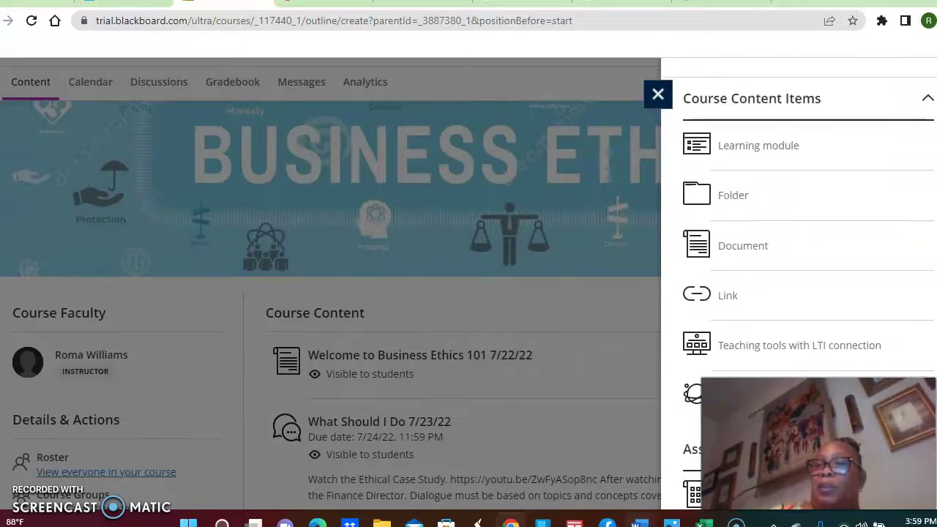
click(658, 95)
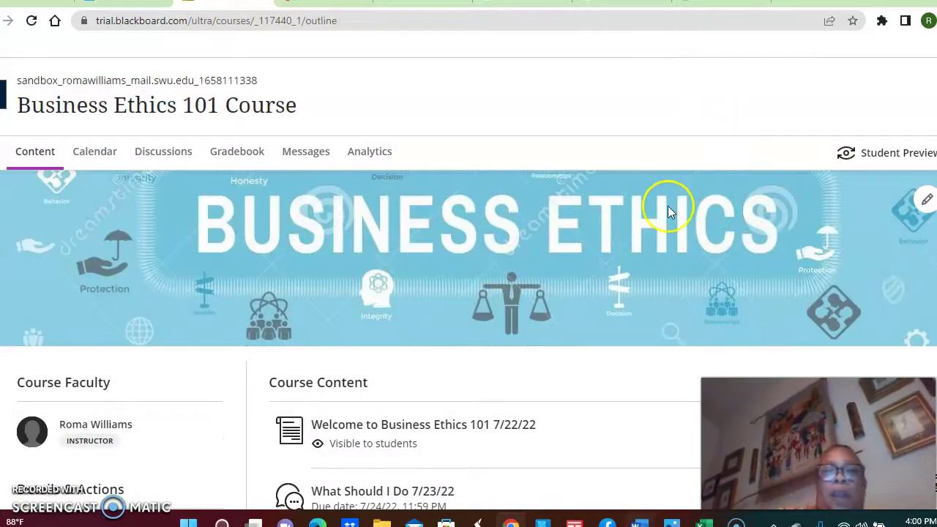
- Open the Devotion 7/22/22 document in the course content, view its devotional text, and close it
scroll(668, 205, down, 2)
scroll(667, 205, down, 6)
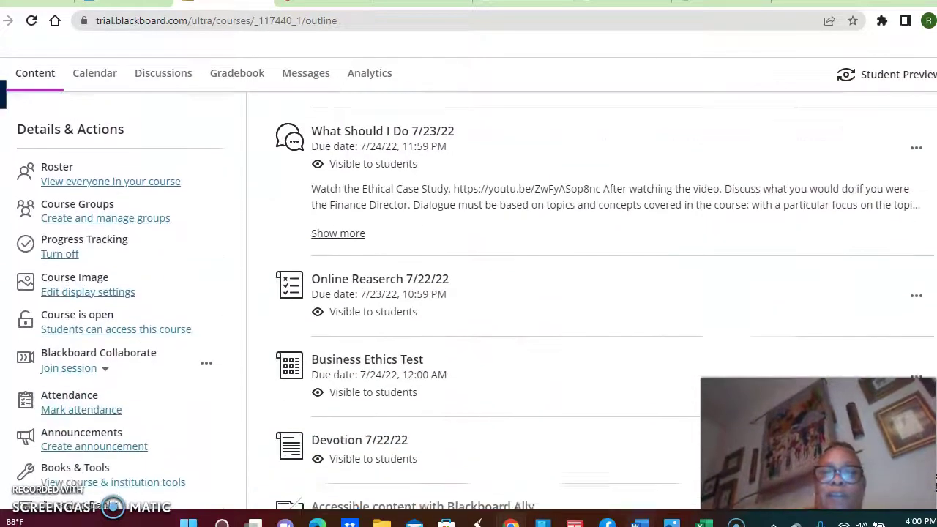
scroll(580, 322, down, 1)
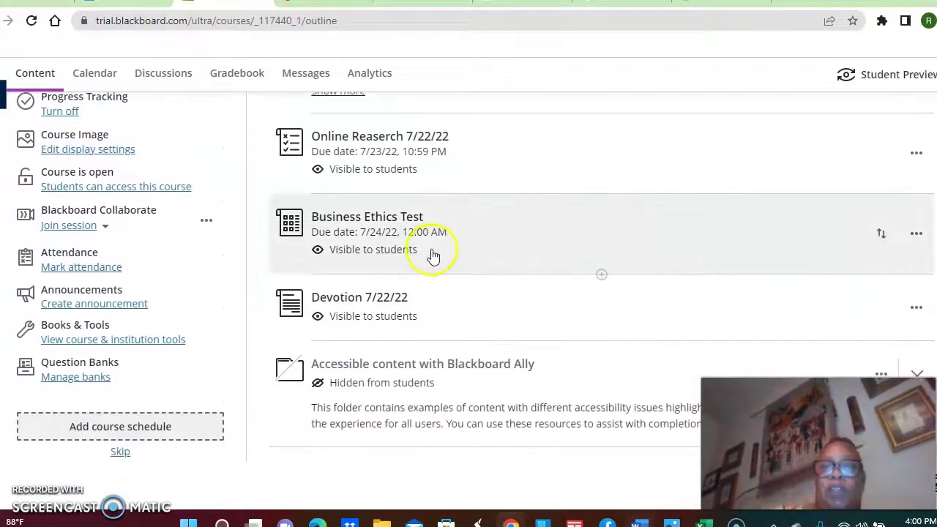
click(352, 302)
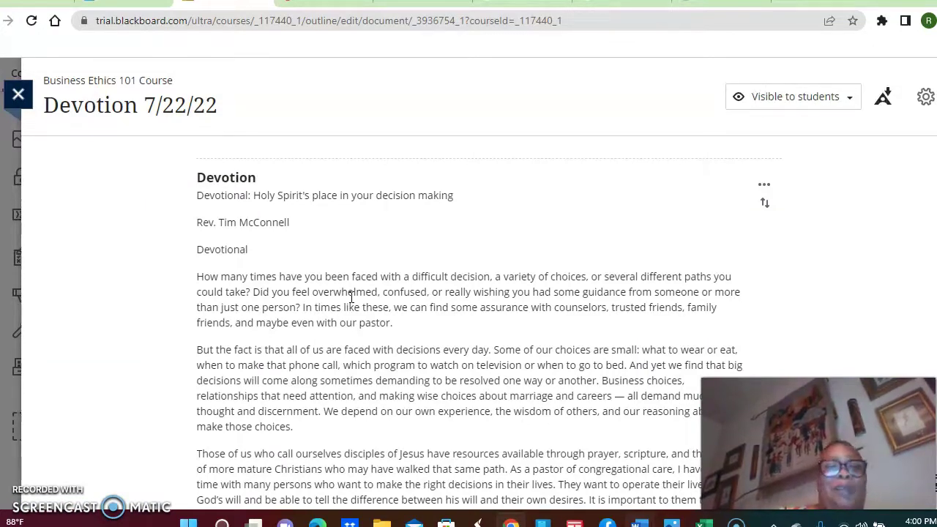
key(Escape)
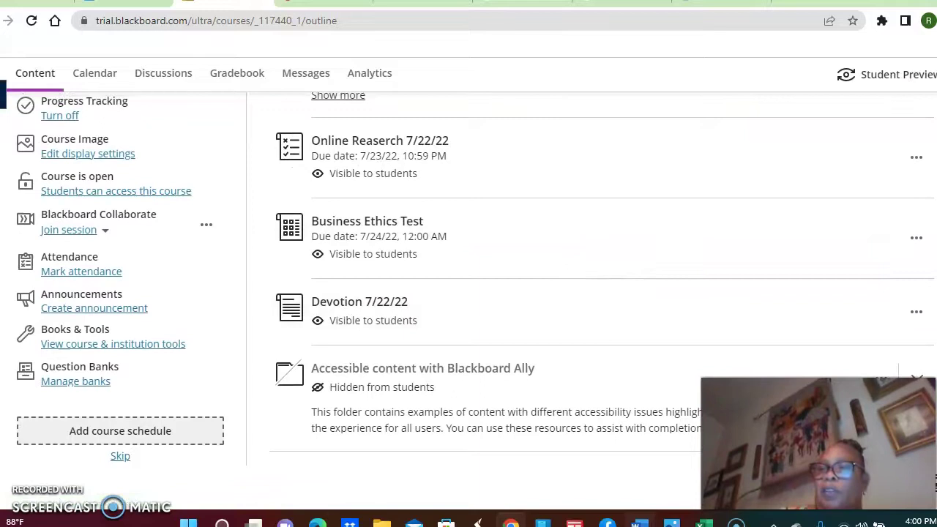
- Hide the Welcome to Business Ethics 101 7/22/22 document from students and set it back to Visible to students
scroll(469, 300, up, 5)
scroll(468, 300, up, 3)
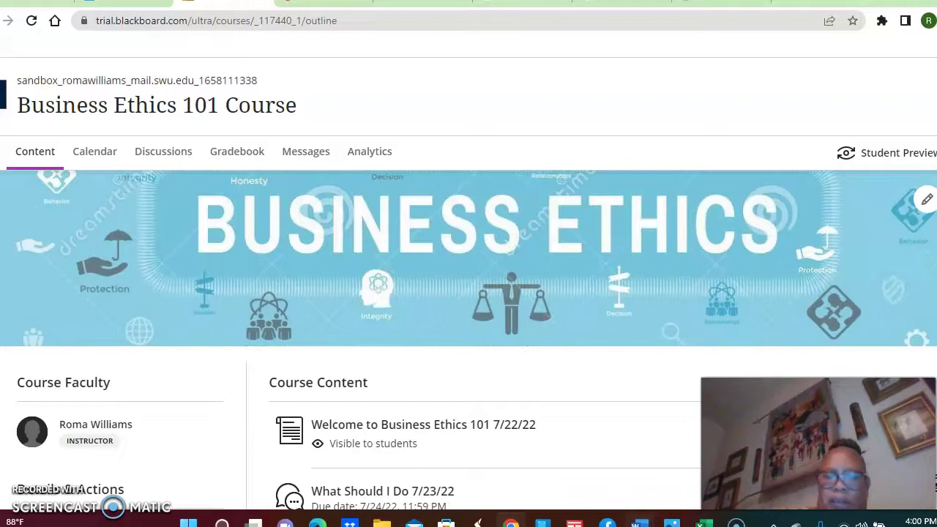
scroll(564, 224, down, 3)
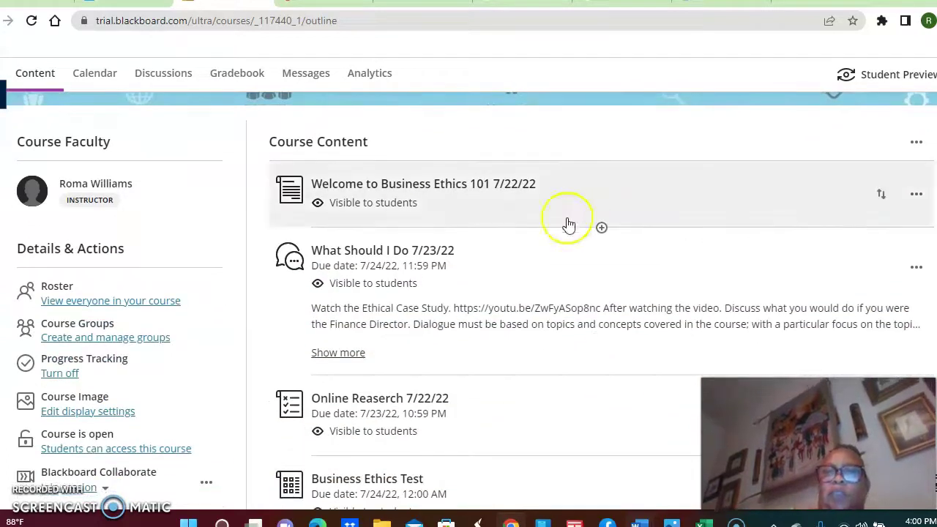
click(386, 210)
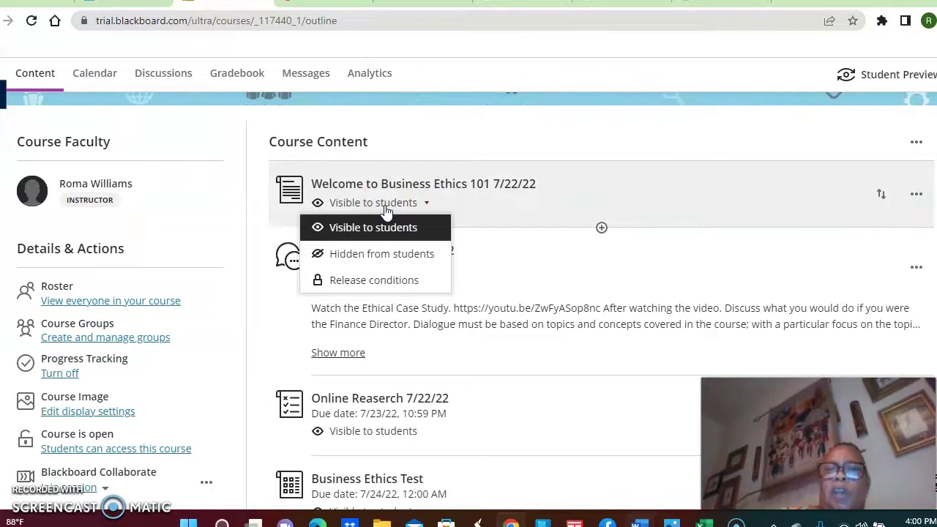
click(386, 256)
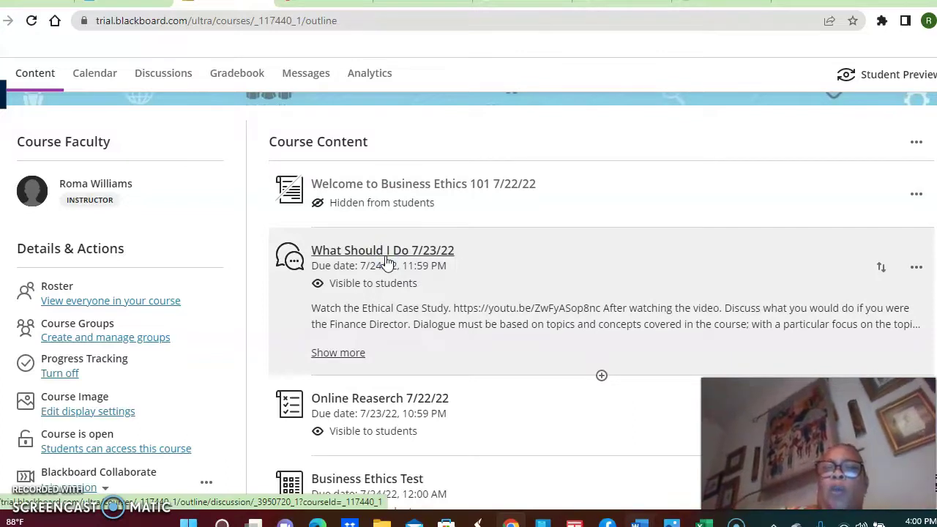
click(379, 205)
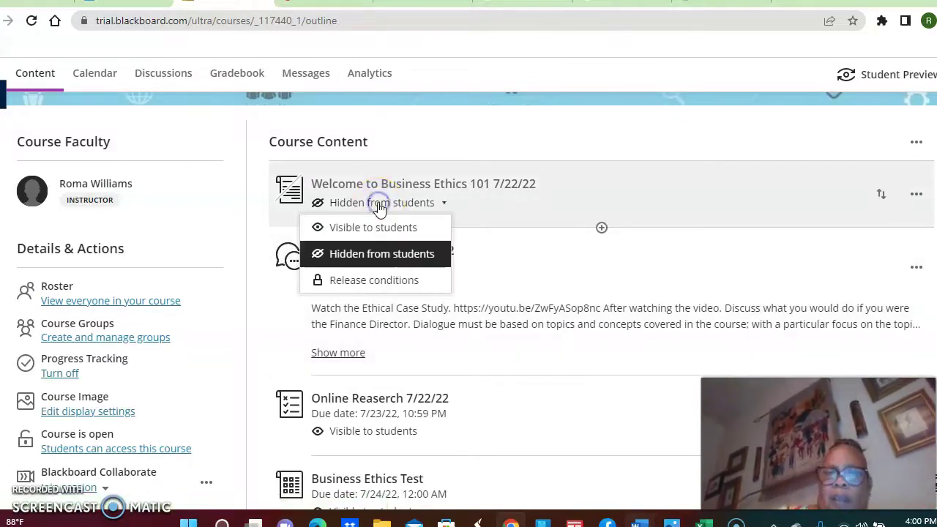
click(373, 227)
- Show the visibility options of the What Should I Do 7/23/22 discussion and keep it set to Visible to students
click(383, 286)
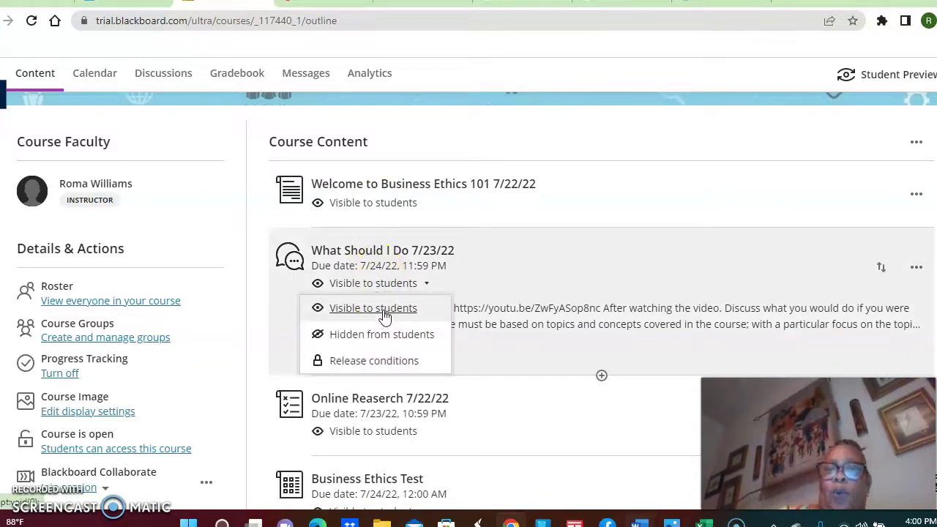
click(385, 313)
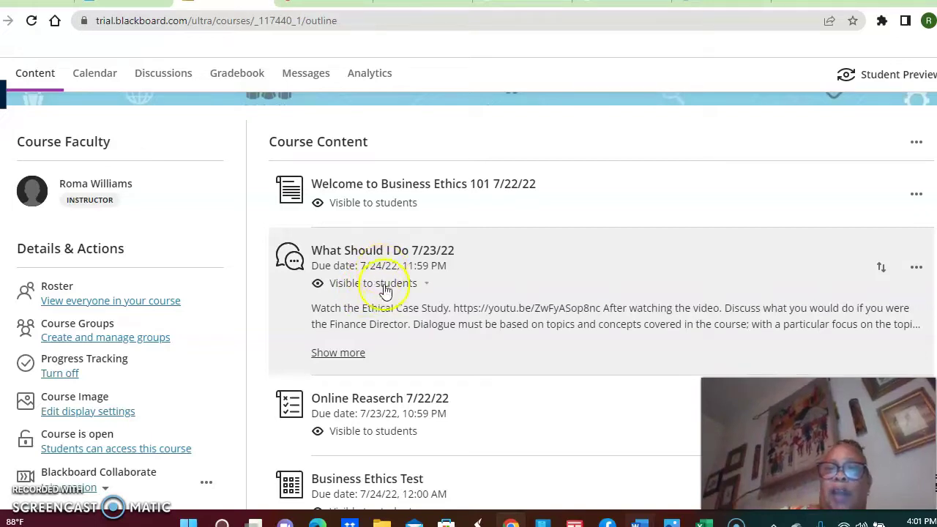
click(384, 284)
click(387, 308)
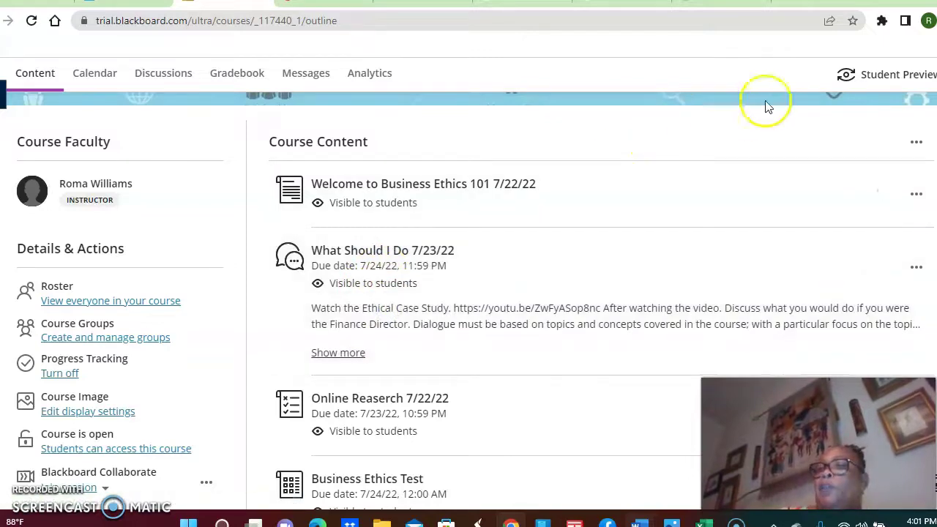
- Start the Student Preview of the course and look over the content list as a student
click(879, 74)
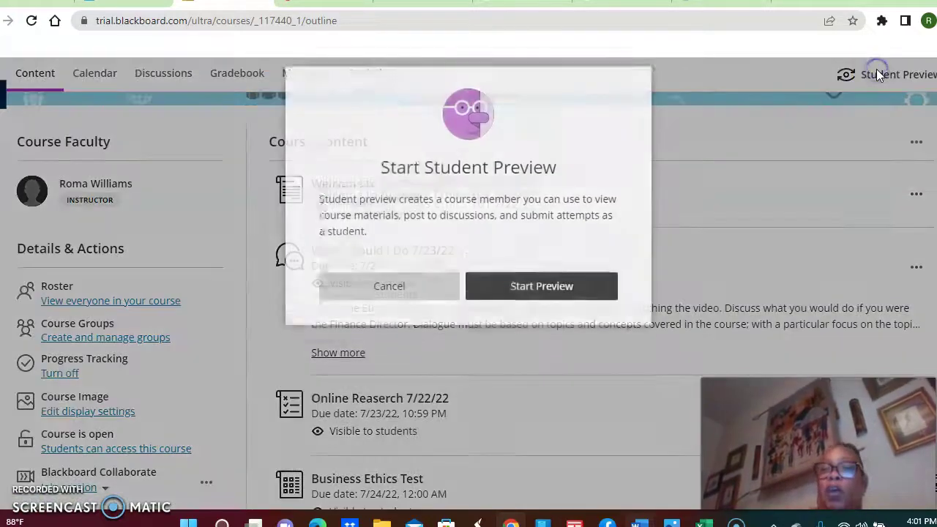
click(576, 302)
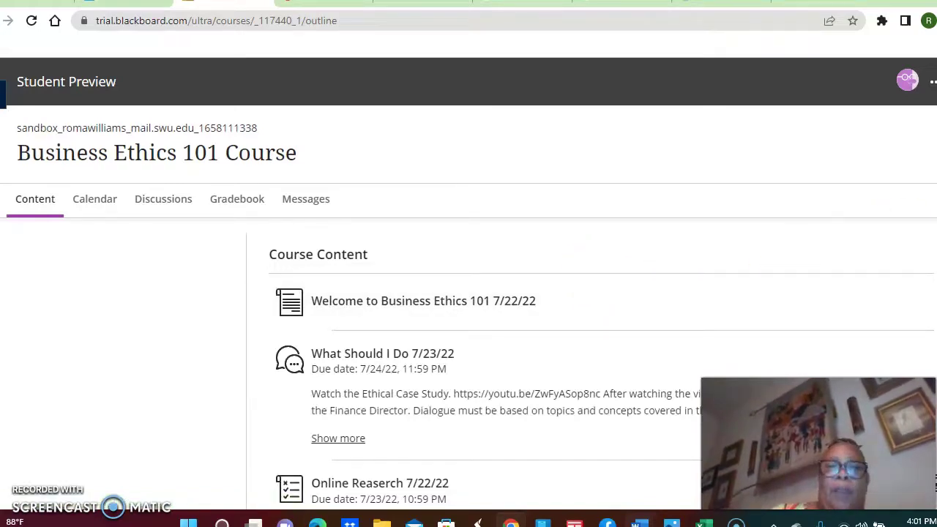
scroll(469, 307, down, 3)
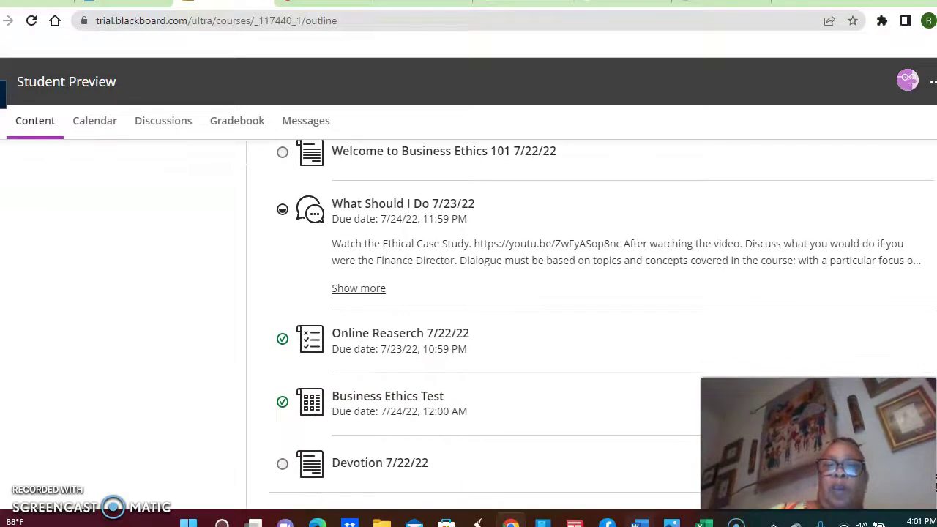
scroll(469, 307, down, 1)
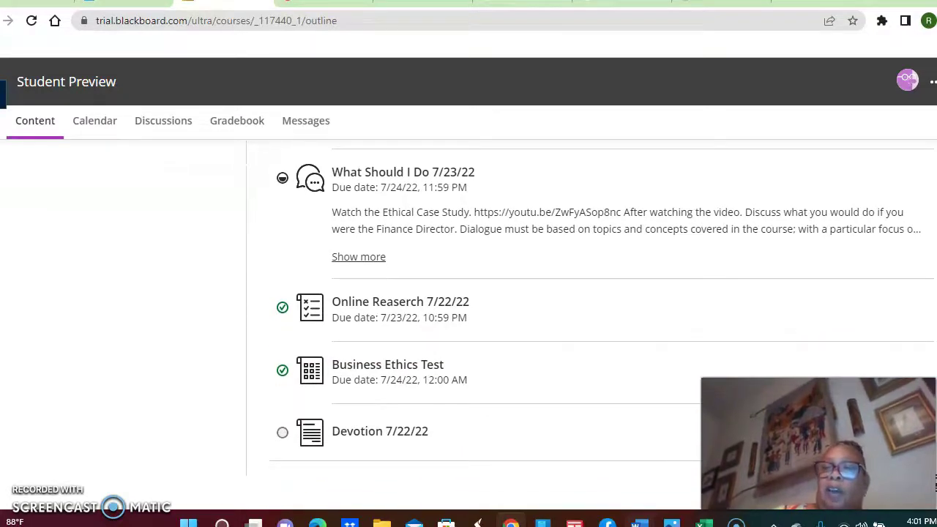
scroll(673, 355, up, 5)
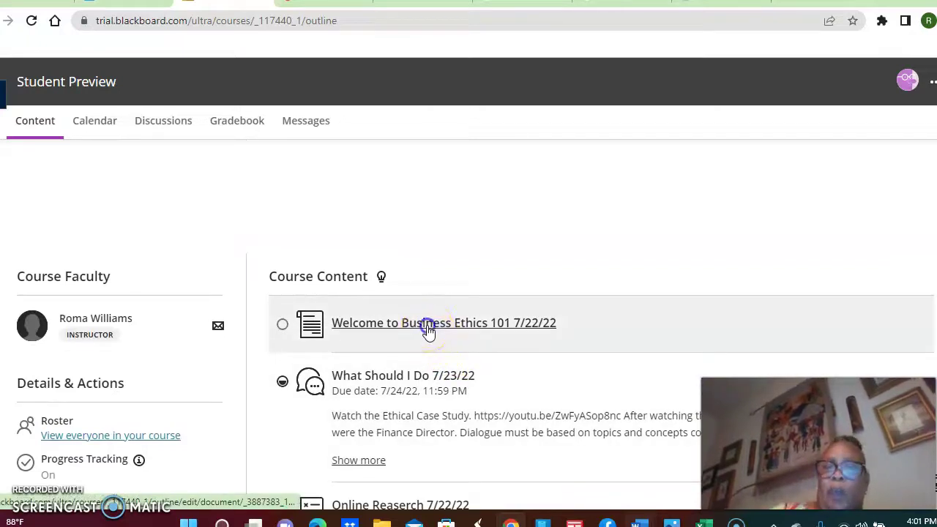
- Open the Welcome to Business Ethics 101 7/22/22 document as a student, read from its introduction to the learning objectives, and close it
click(429, 331)
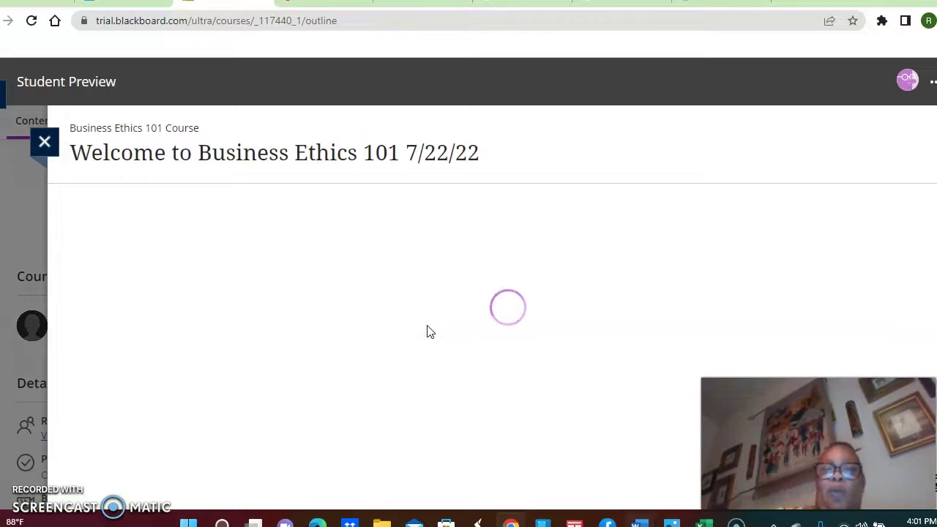
click(689, 195)
click(794, 196)
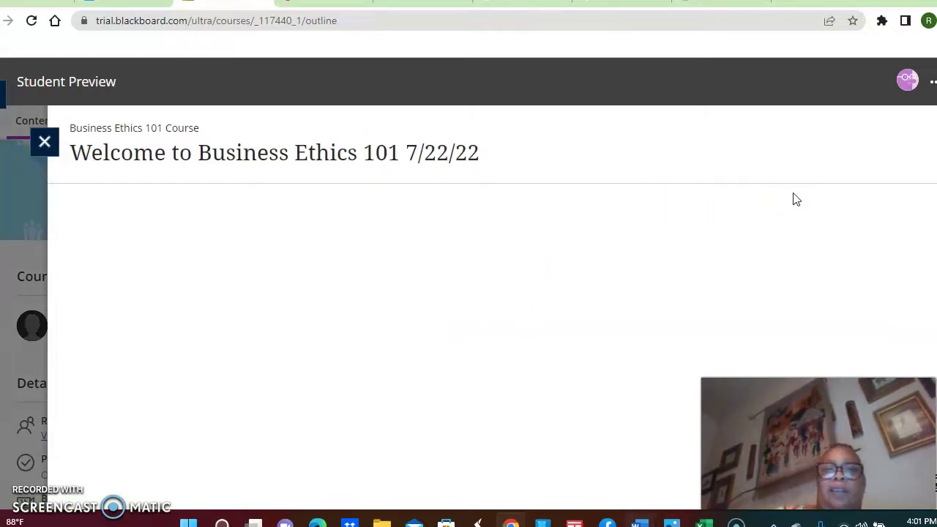
click(828, 237)
click(930, 241)
scroll(468, 293, down, 2)
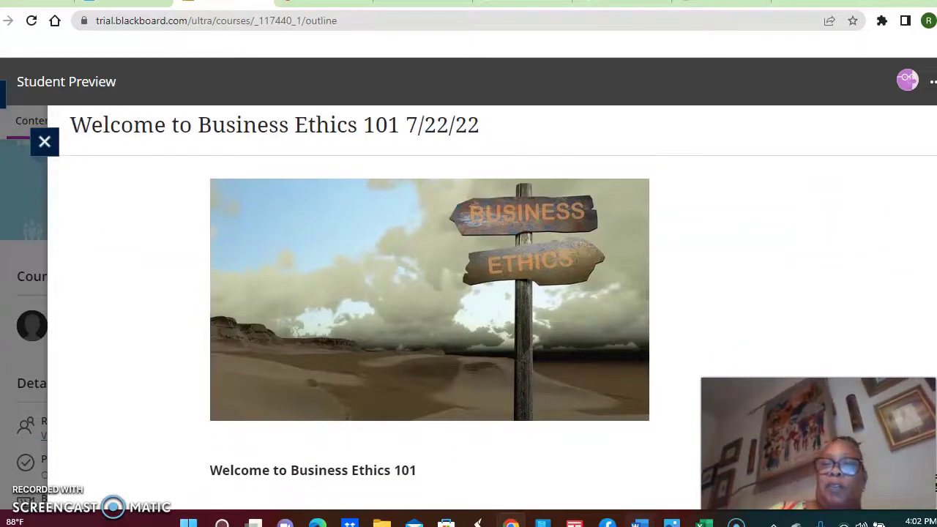
scroll(469, 293, down, 4)
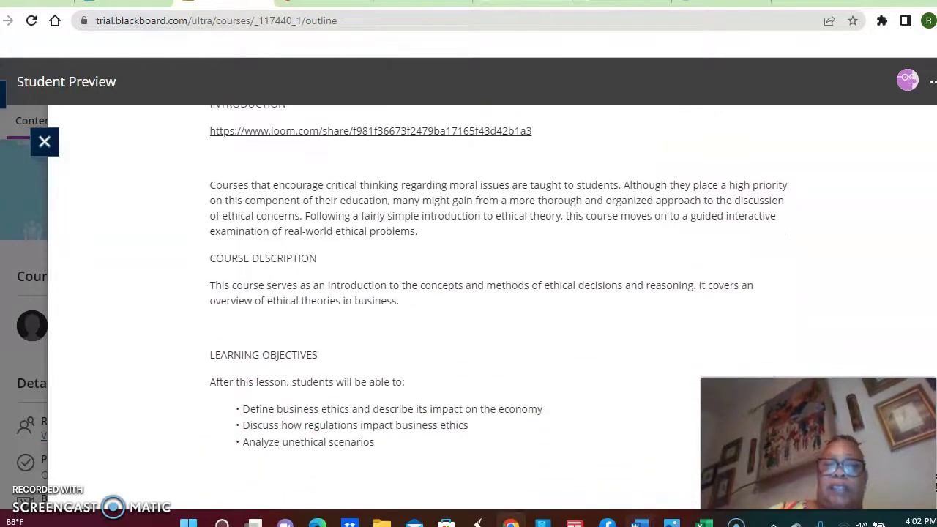
scroll(469, 292, up, 6)
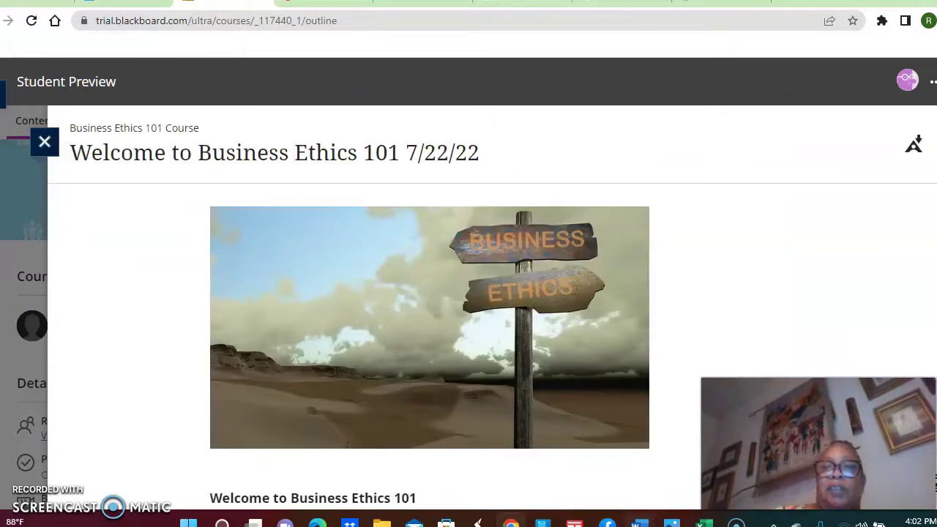
scroll(469, 293, down, 5)
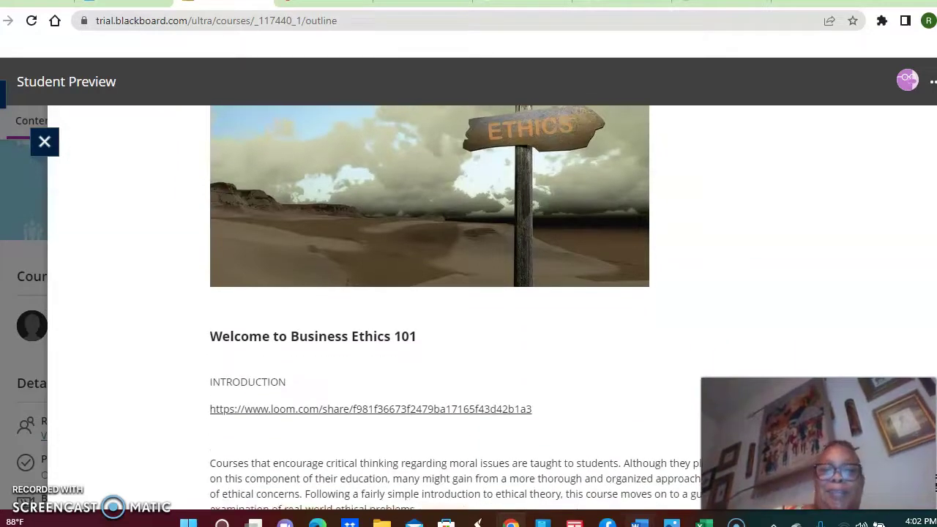
scroll(590, 251, down, 2)
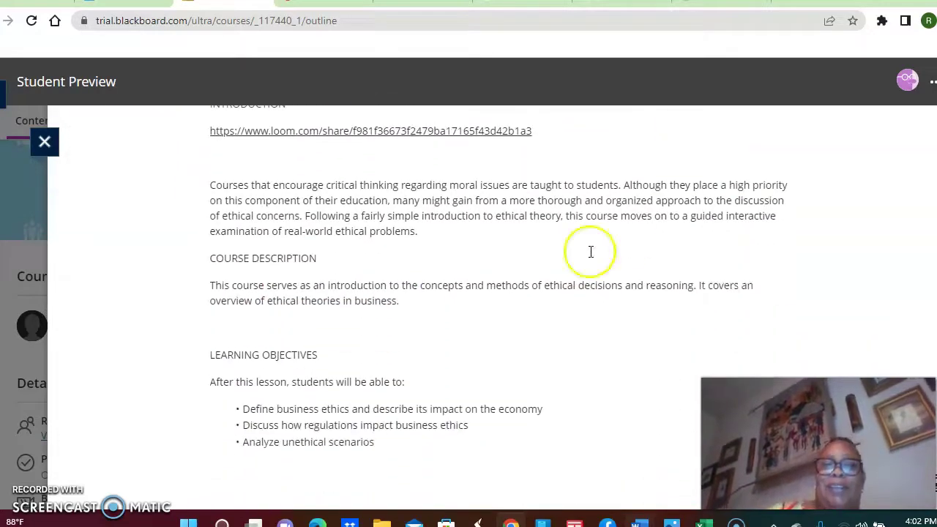
click(44, 142)
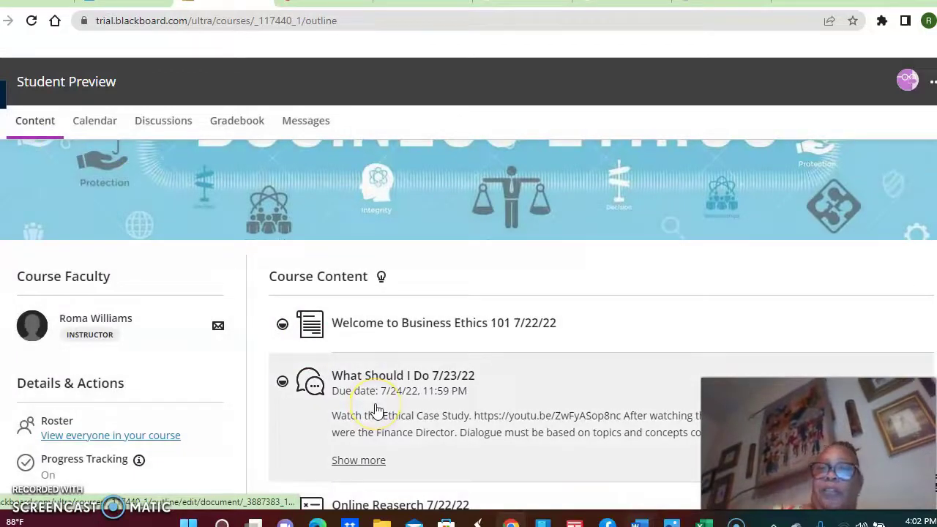
- Examine the progress tracking markers beside the course items, including the one for the Business Ethics Test
scroll(377, 410, down, 4)
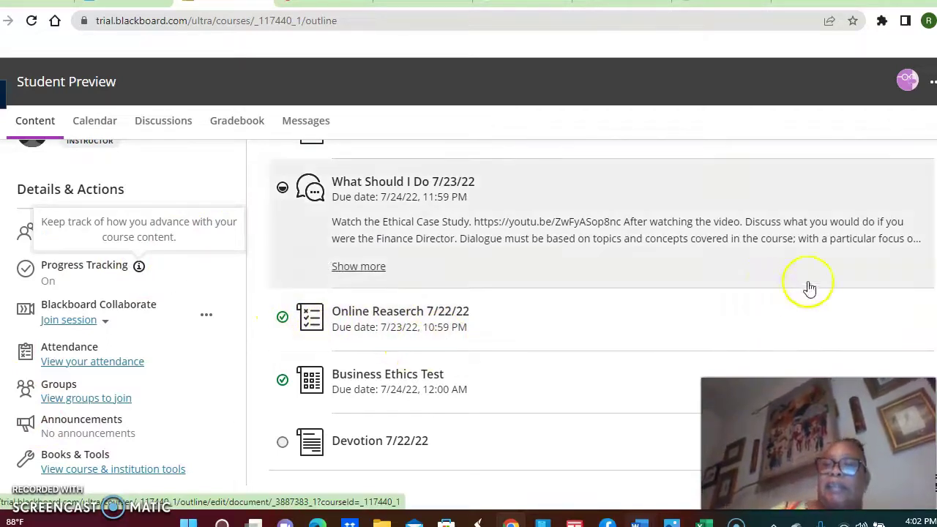
scroll(476, 313, down, 1)
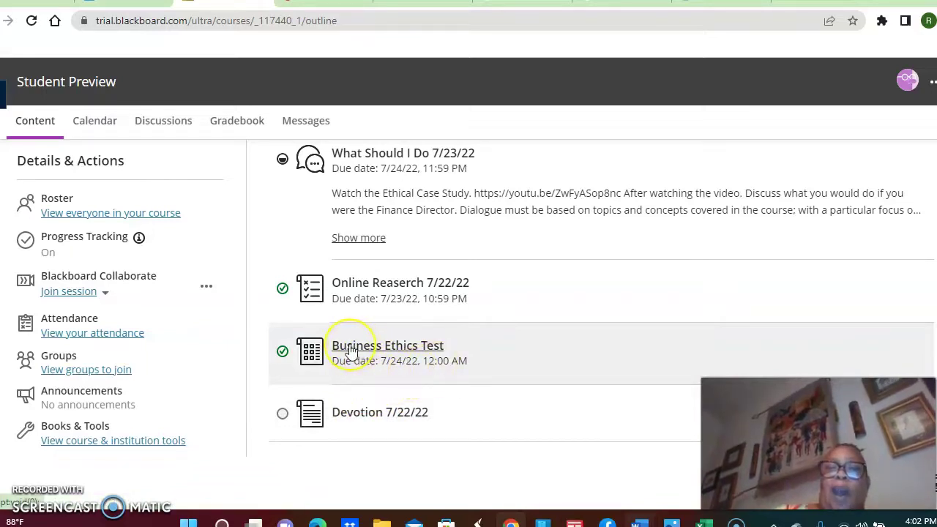
mouse_move(284, 352)
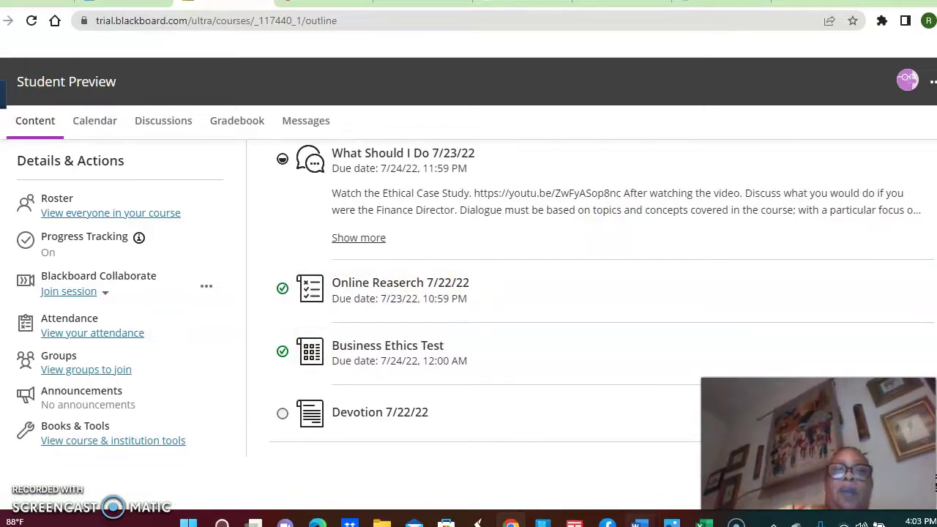
- Leave the student preview for the course list and reopen the Business Ethics 101 Course as instructor
click(2, 95)
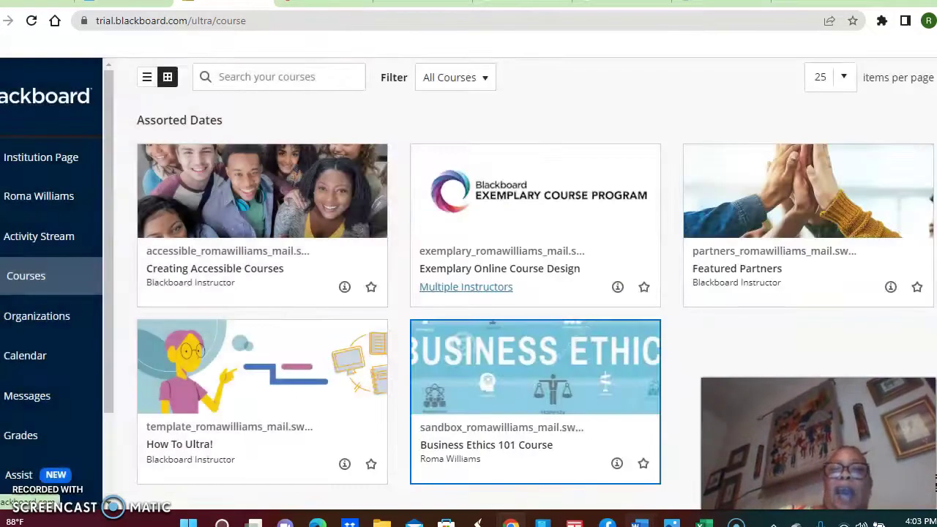
click(491, 443)
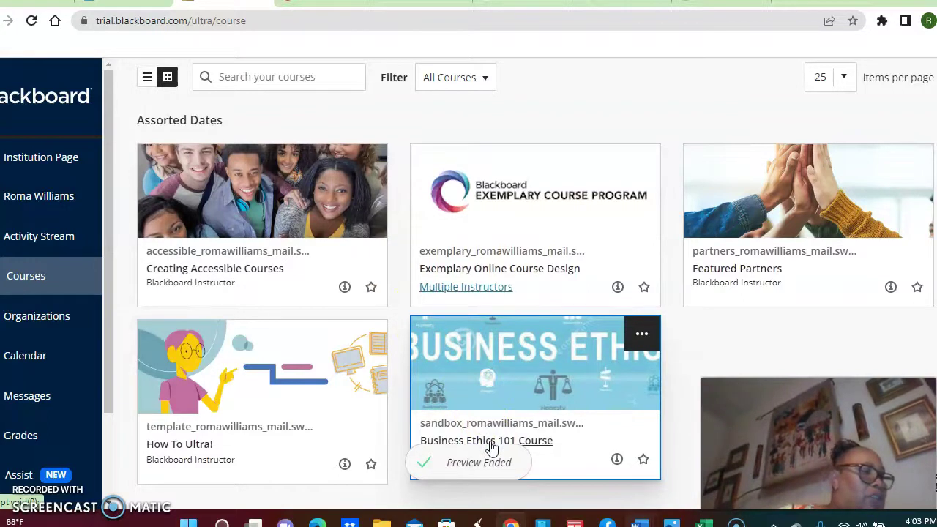
click(491, 443)
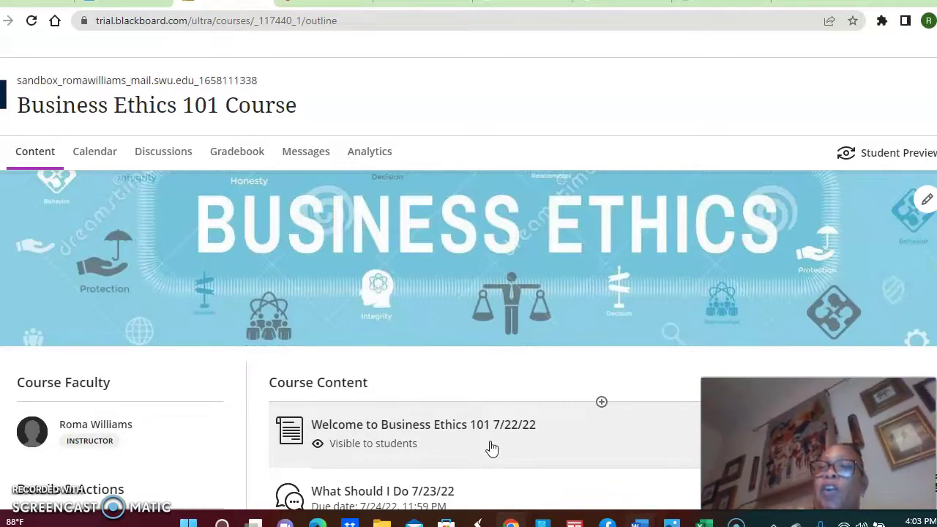
- Look over the instructor's view of the course content once more and close the course to return to the course list
scroll(492, 448, down, 6)
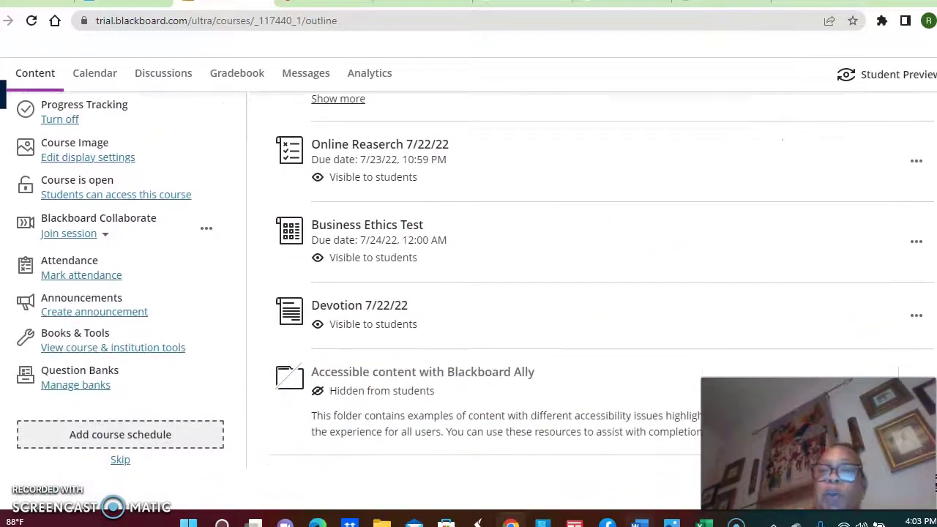
scroll(601, 292, up, 7)
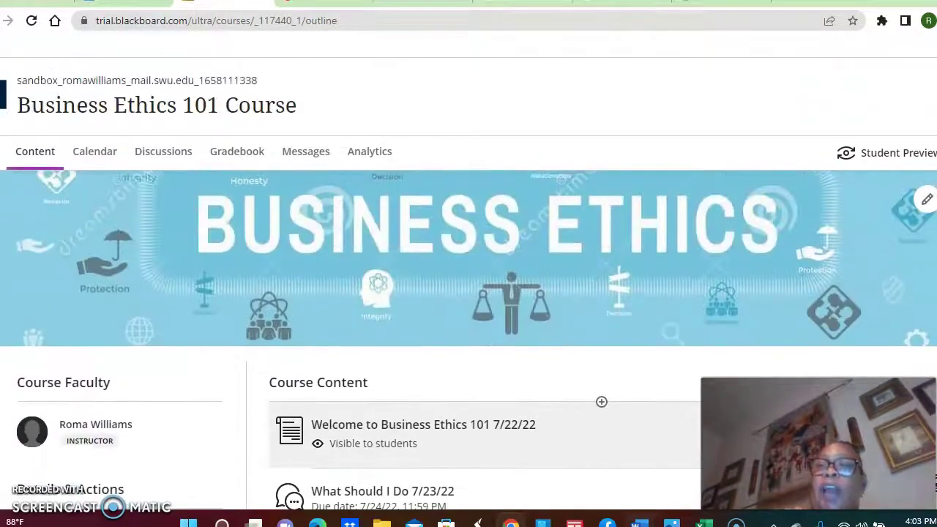
scroll(601, 293, down, 2)
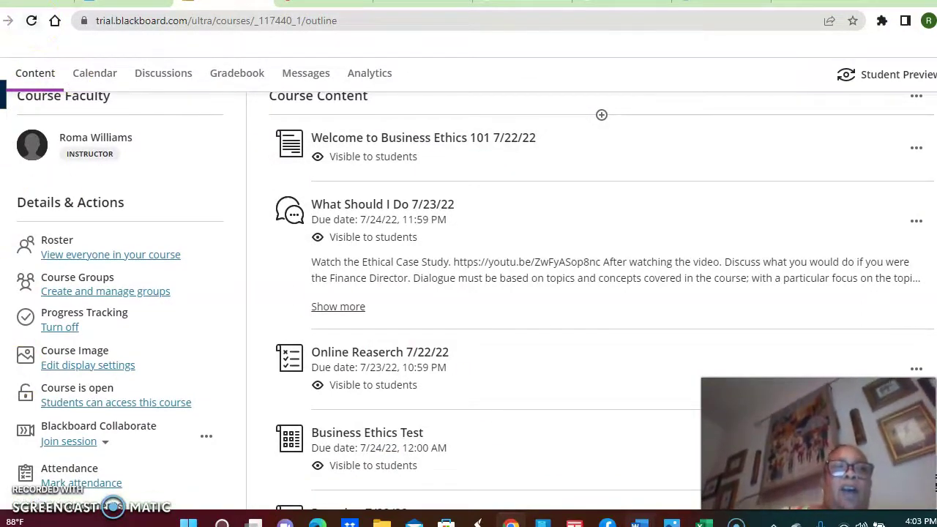
click(2, 96)
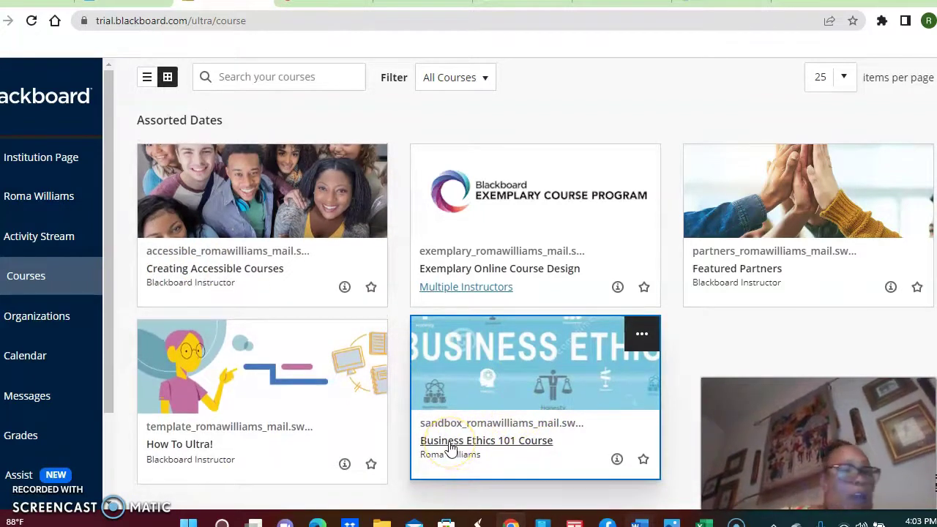
- Reopen the Business Ethics 101 Course and open its Online Reaserch 7/22/22 assignment
click(450, 443)
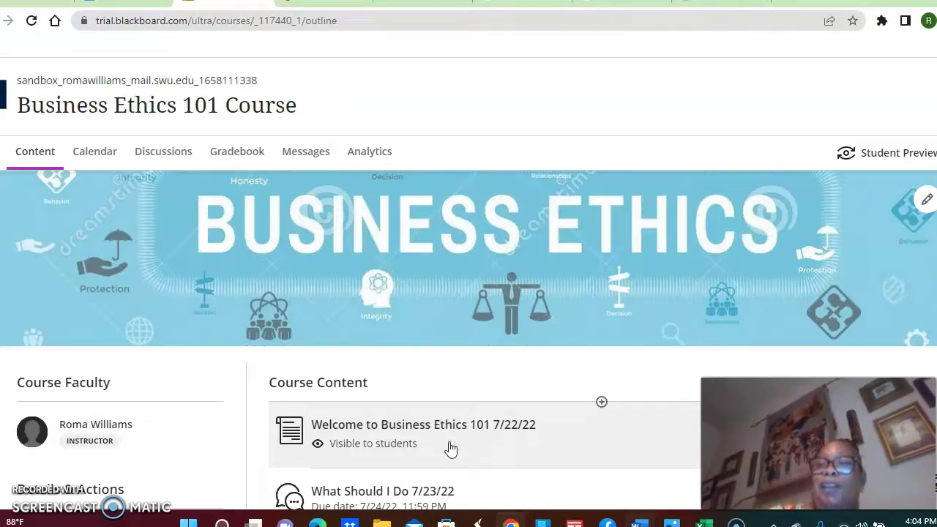
scroll(451, 449, down, 6)
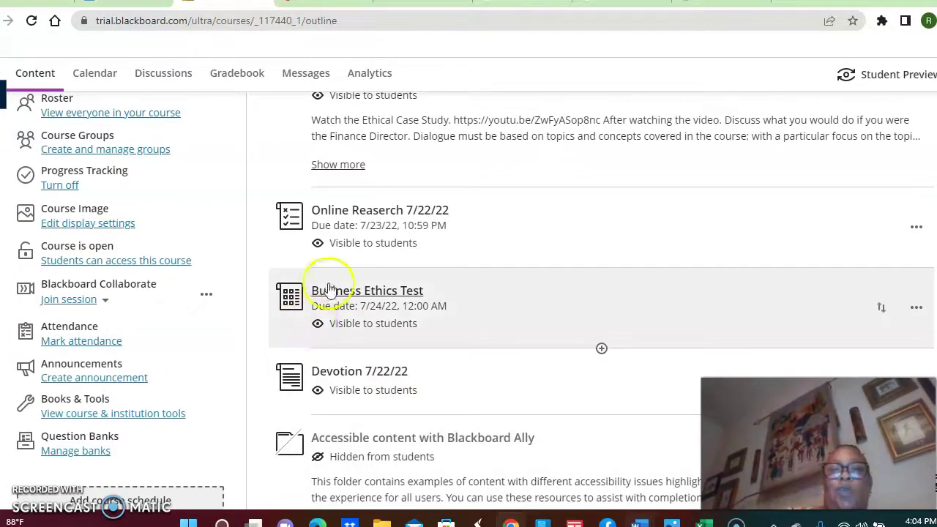
click(374, 213)
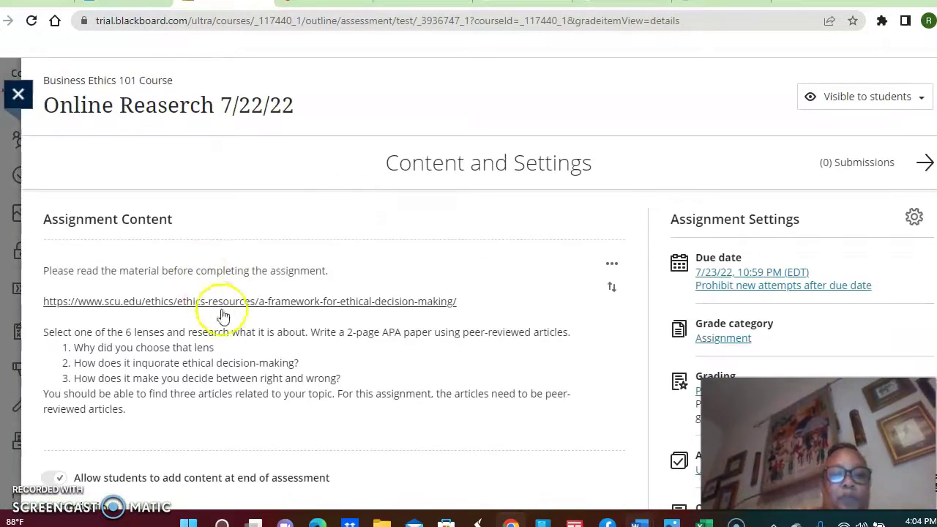
- Open the assignment's linked article, A Framework for Ethical Decision Making, and read through its Six Ethical Lenses section
click(298, 305)
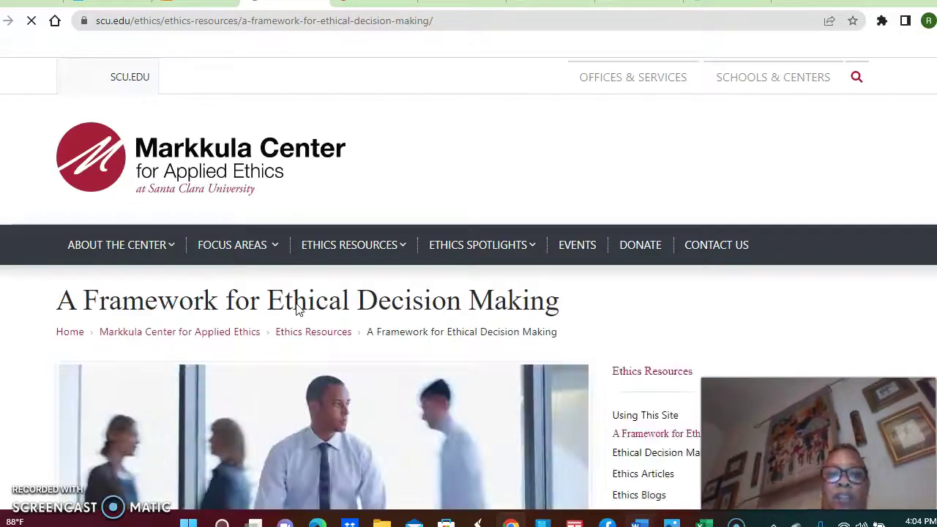
scroll(298, 309, down, 7)
scroll(322, 300, down, 6)
scroll(299, 303, down, 3)
scroll(298, 303, down, 2)
scroll(322, 300, down, 9)
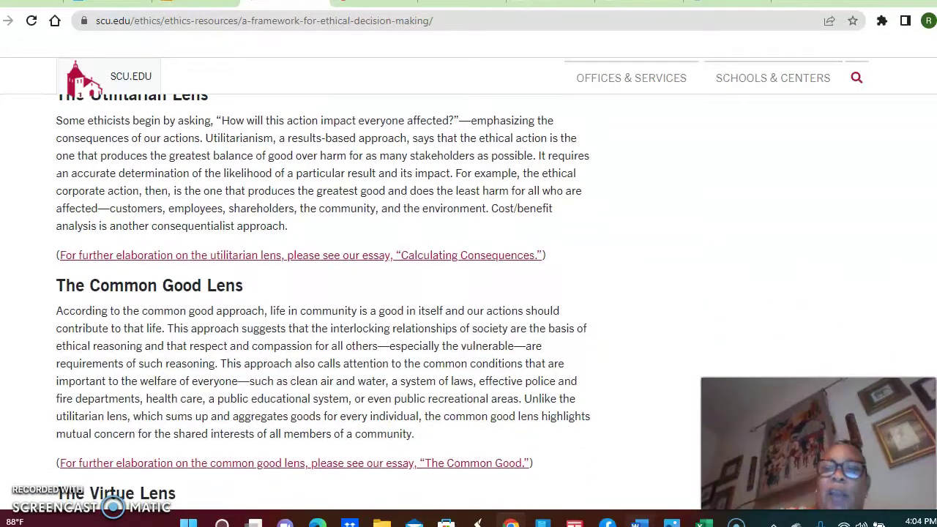
scroll(184, 146, up, 10)
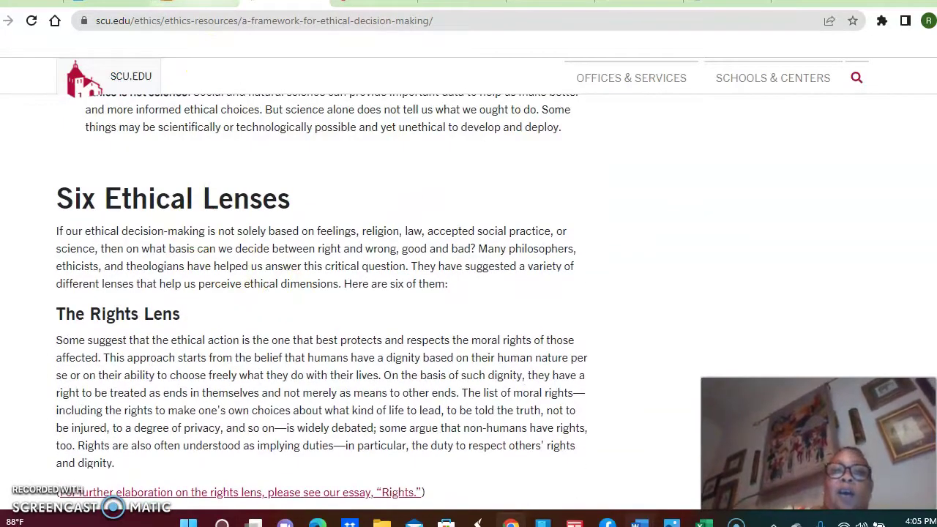
- Return to the Online Reaserch 7/22/22 assignment, review its instructions, settings and submission area, and close it
click(190, 2)
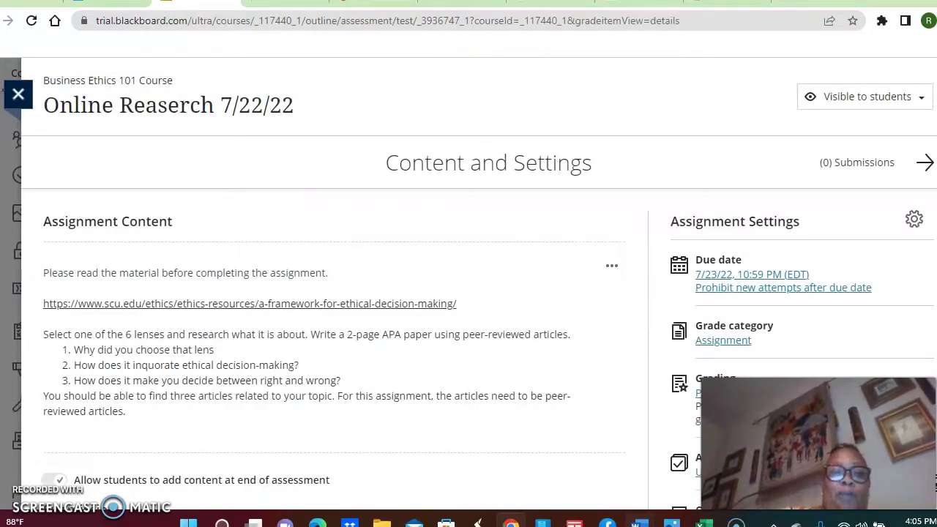
scroll(479, 282, down, 2)
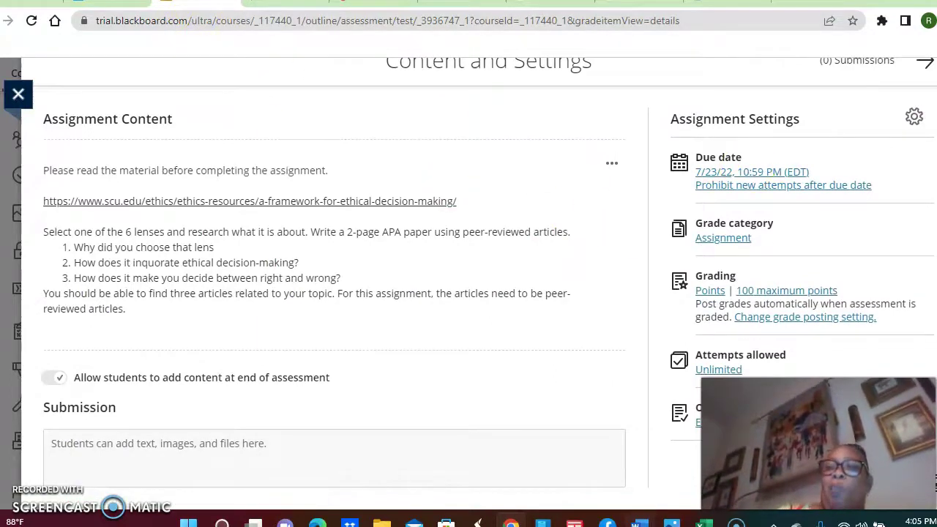
scroll(479, 285, up, 2)
scroll(478, 286, down, 2)
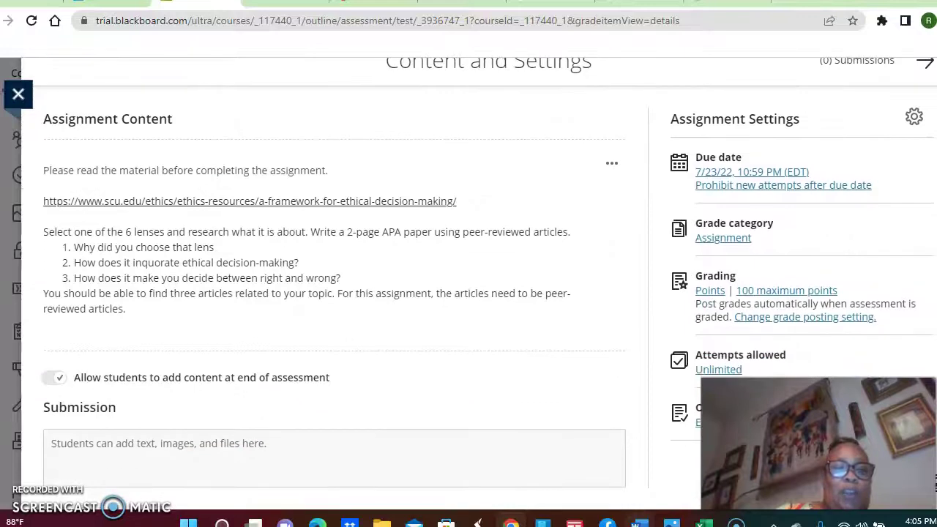
click(19, 94)
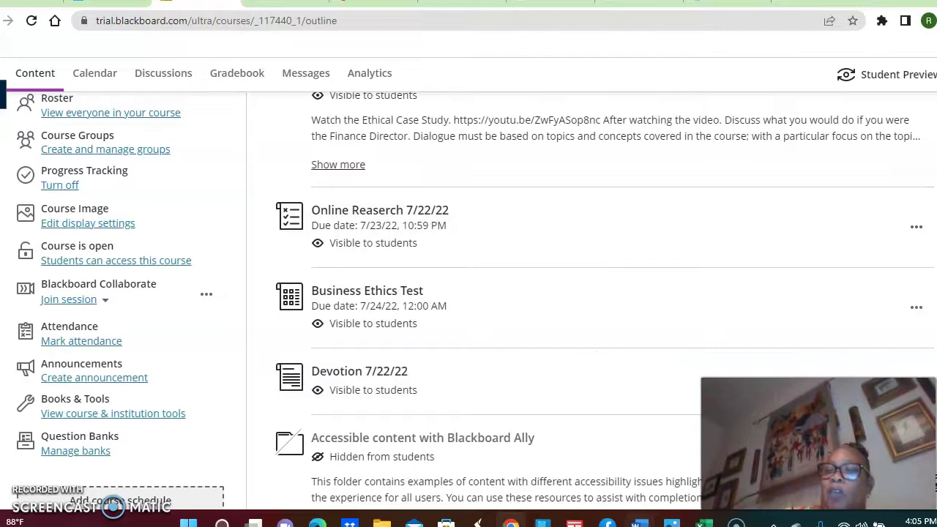
- Review the course content list from the welcome document down to the Accessible content with Blackboard Ally folder
scroll(516, 382, up, 3)
scroll(516, 382, down, 3)
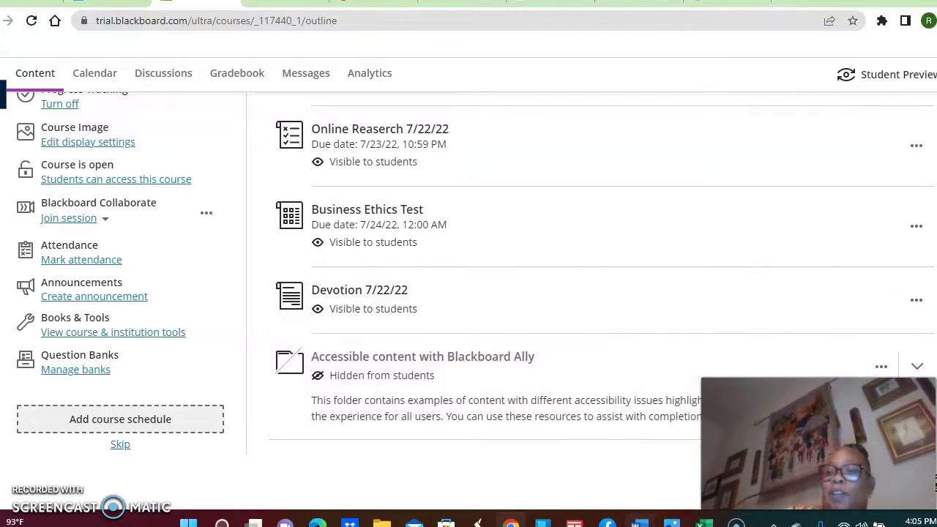
scroll(666, 210, up, 5)
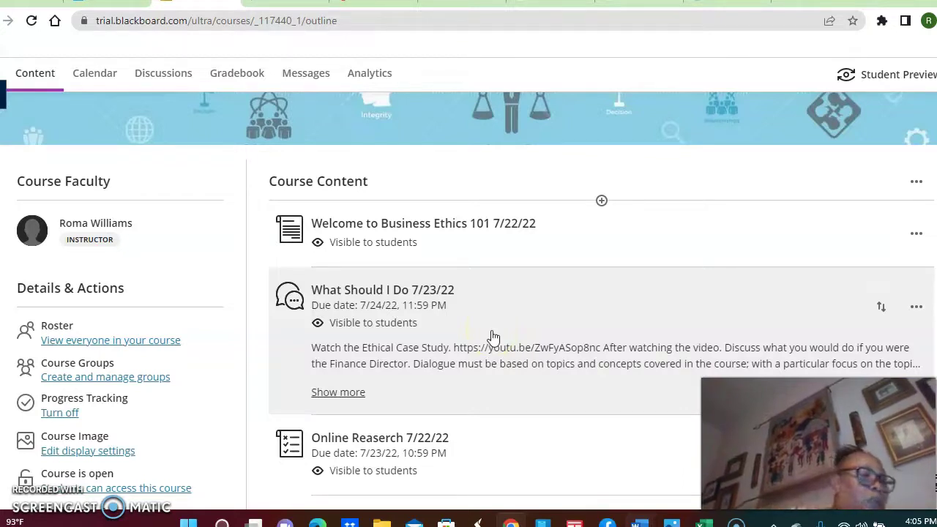
click(533, 260)
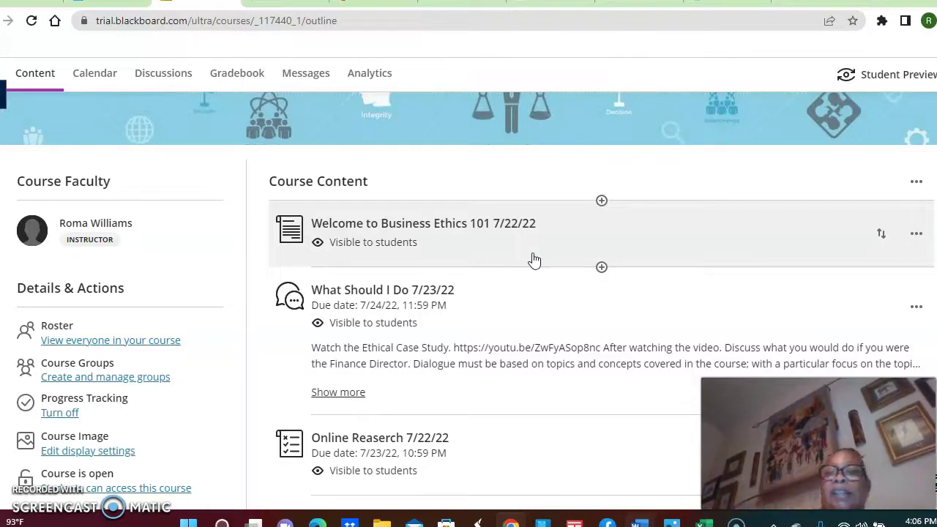
drag(754, 182, 881, 307)
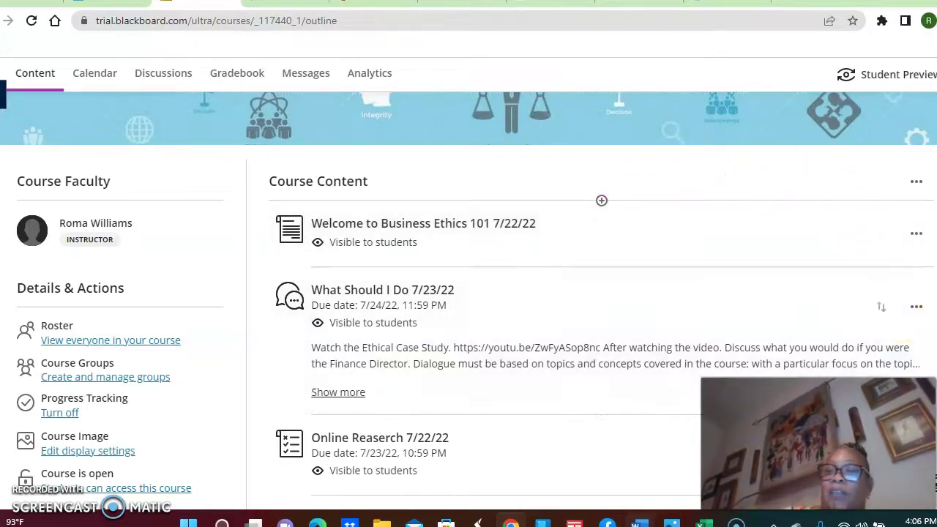
scroll(601, 205, down, 5)
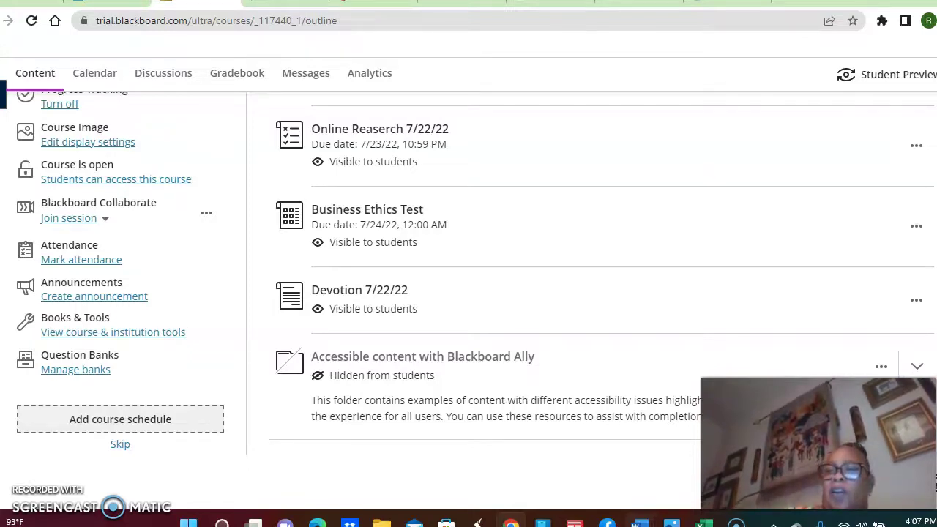
scroll(601, 220, up, 5)
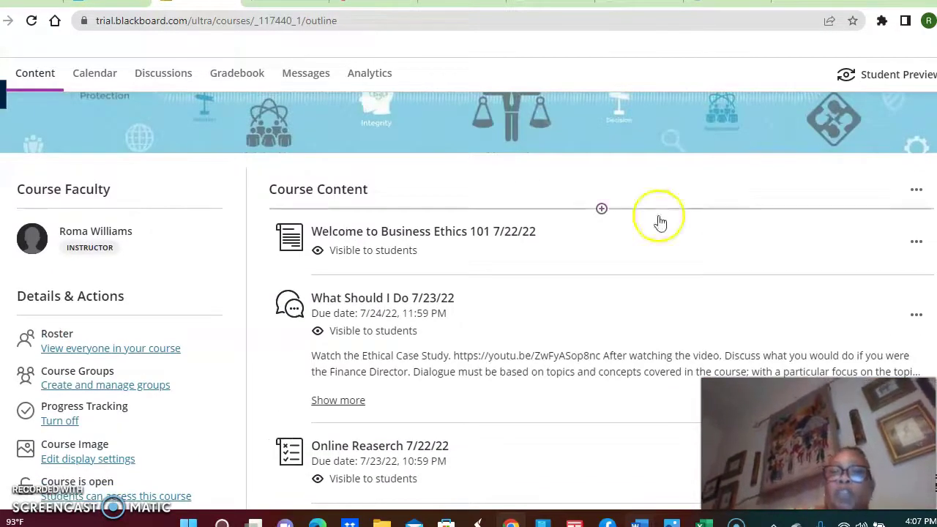
- Open the Welcome to Business Ethics 101 7/22/22 document as instructor and look through its introduction and course description
click(408, 233)
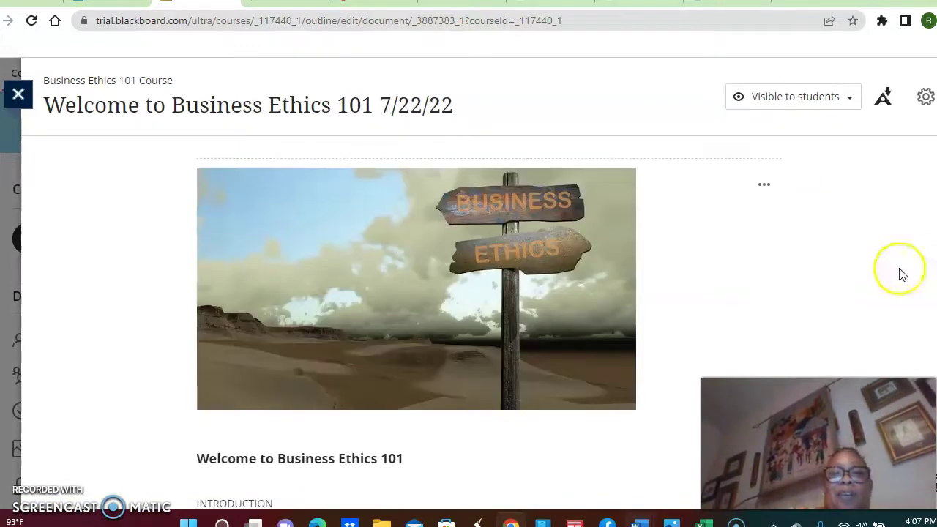
scroll(468, 293, down, 3)
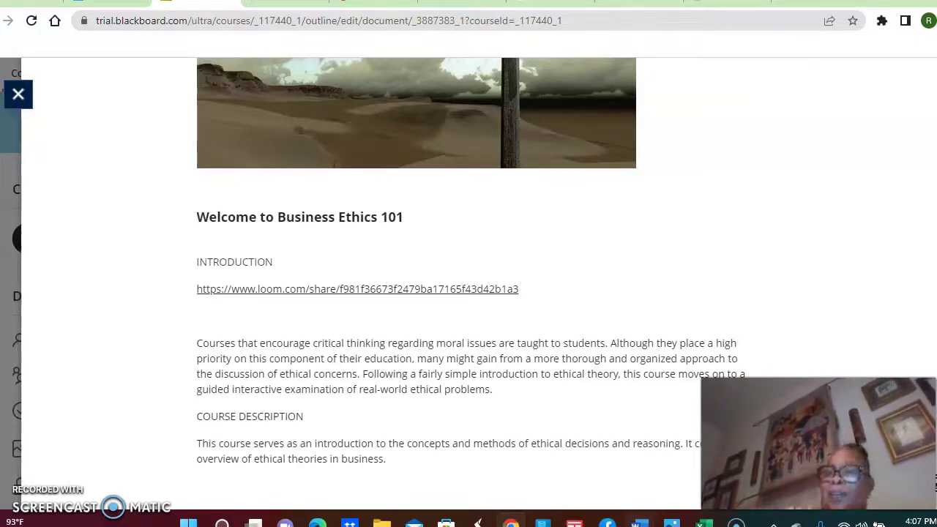
scroll(476, 293, up, 3)
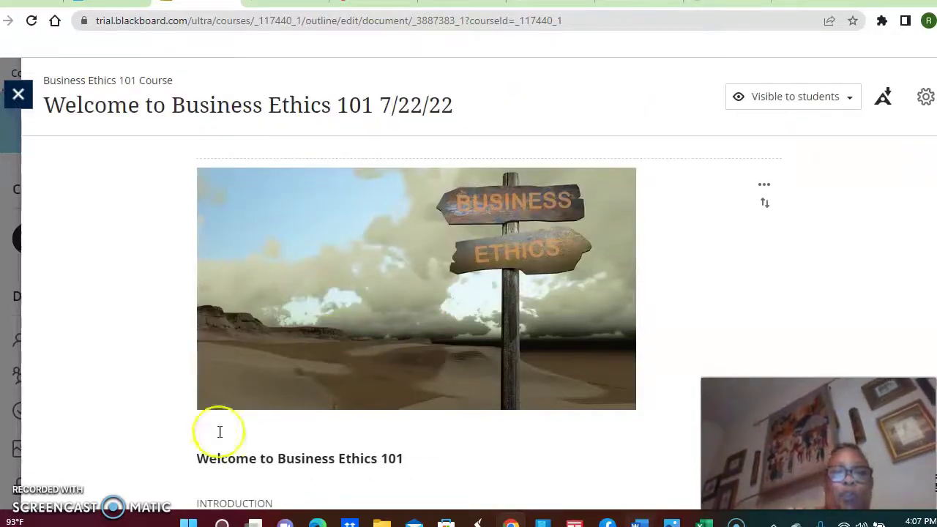